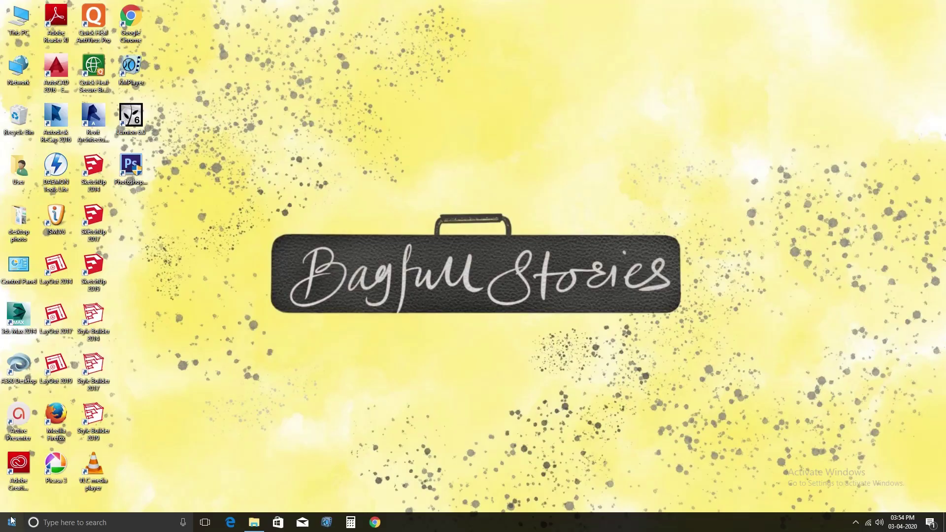
- Launch Adobe Premiere Pro CC 2019 from the Windows Start menu
left_click(12, 521)
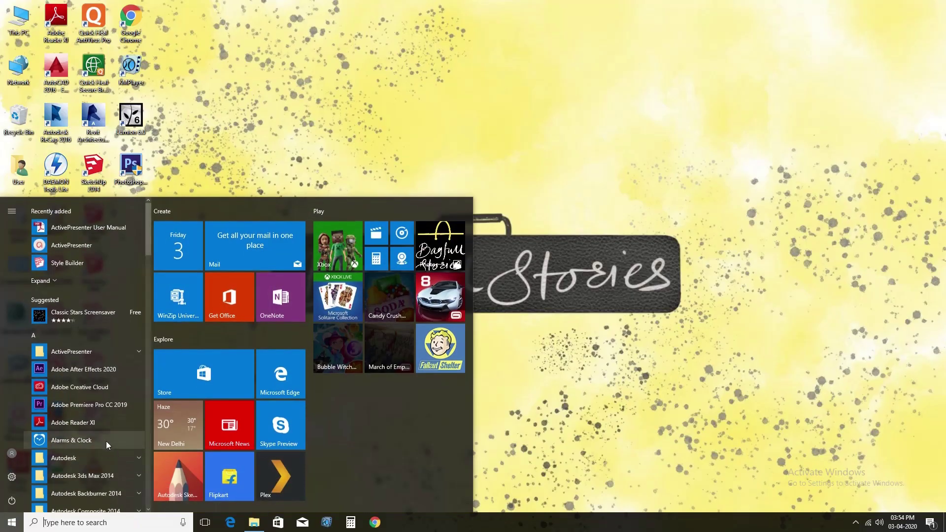
left_click(106, 407)
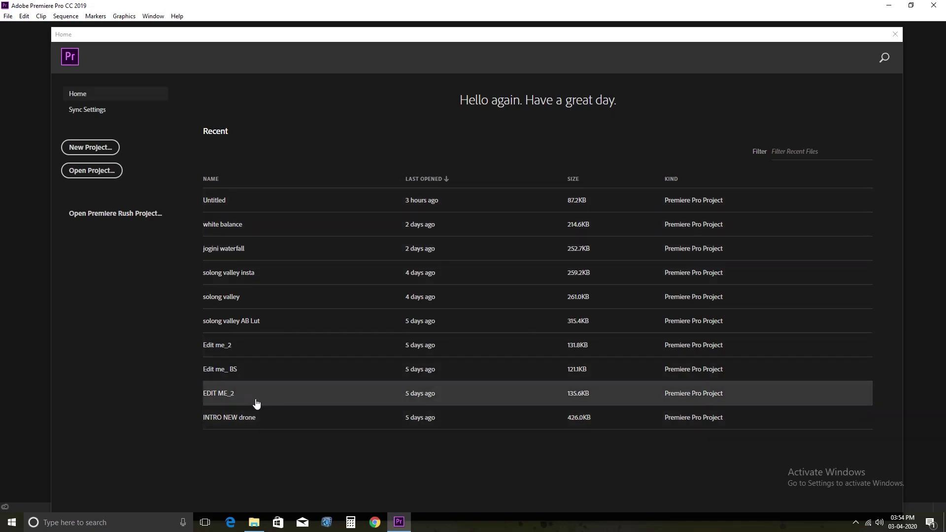
- Create a new project named Untitled in G:\ADP CC, overwriting the existing one
left_click(95, 153)
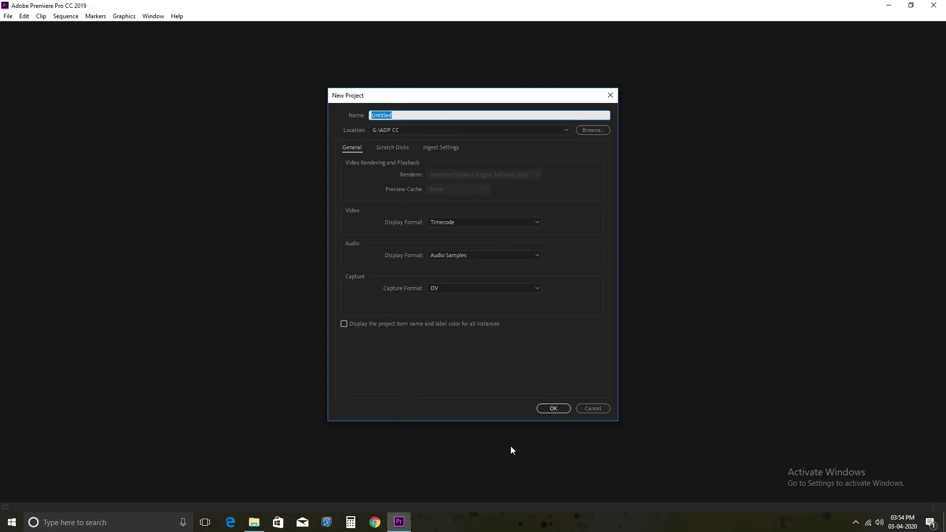
left_click(552, 409)
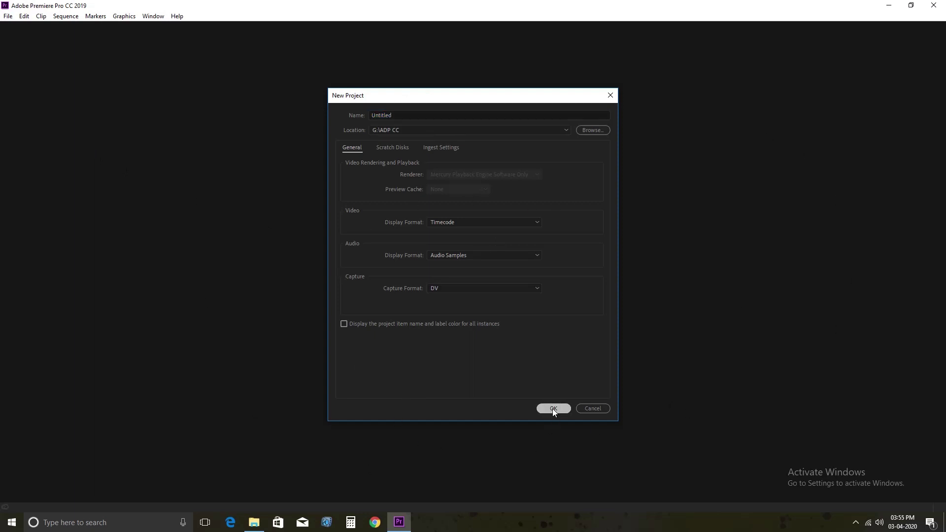
left_click(508, 270)
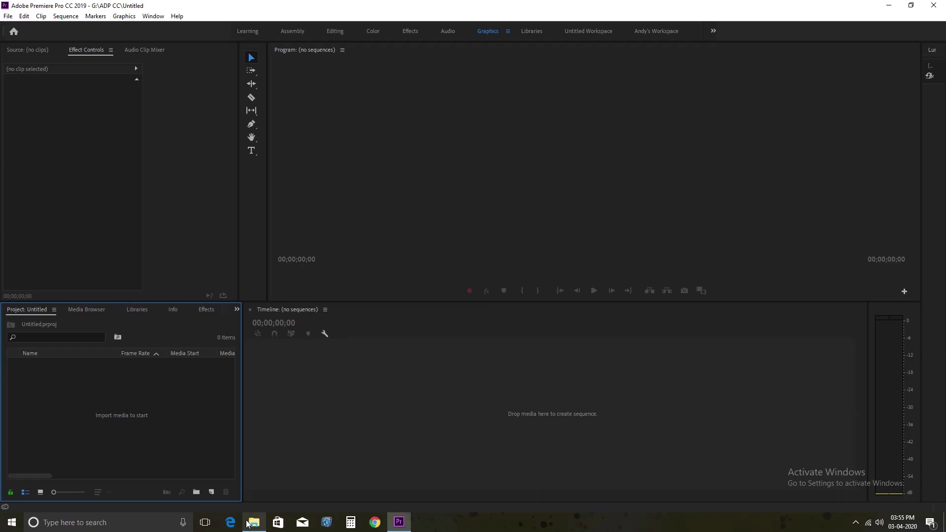
- Select clips GH010993, GH011014, GH011050, GH011061 and GH011092 in the edit tutorial folder and drag them to Premiere
mouse_move(248, 524)
left_click(244, 490)
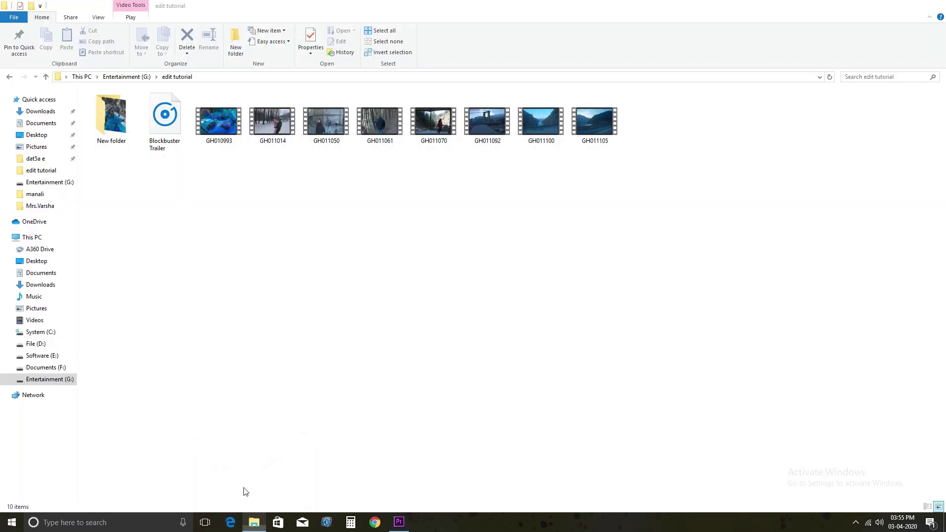
left_click(227, 124)
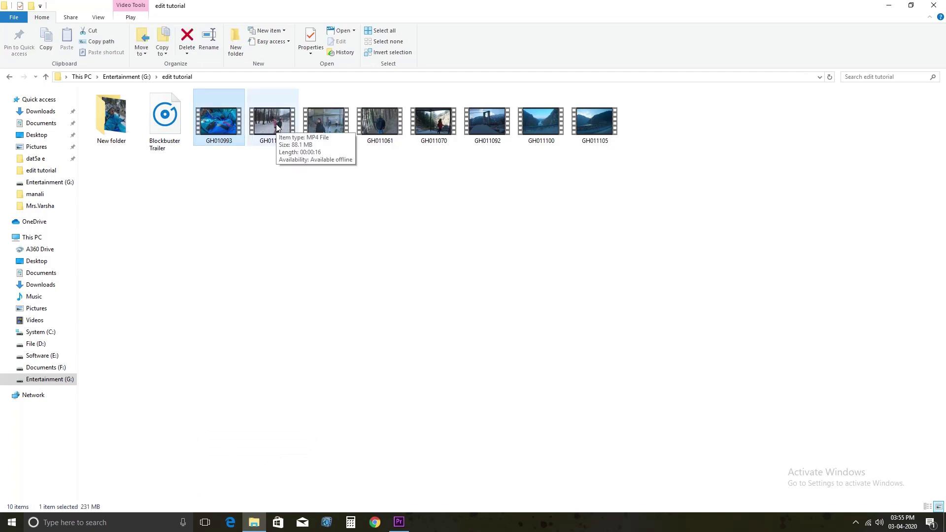
left_click(276, 127, "ctrl")
left_click(333, 133, "ctrl")
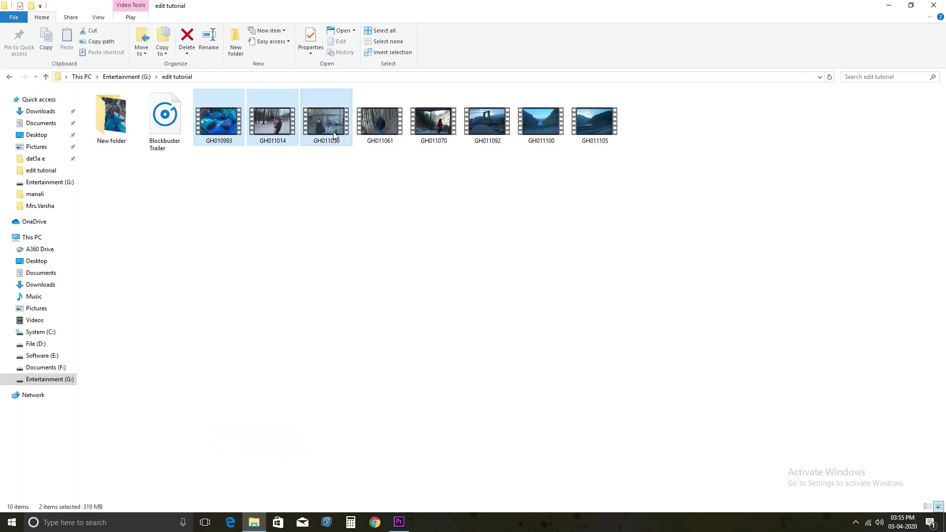
left_click(365, 129, "ctrl")
left_click(486, 122, "ctrl")
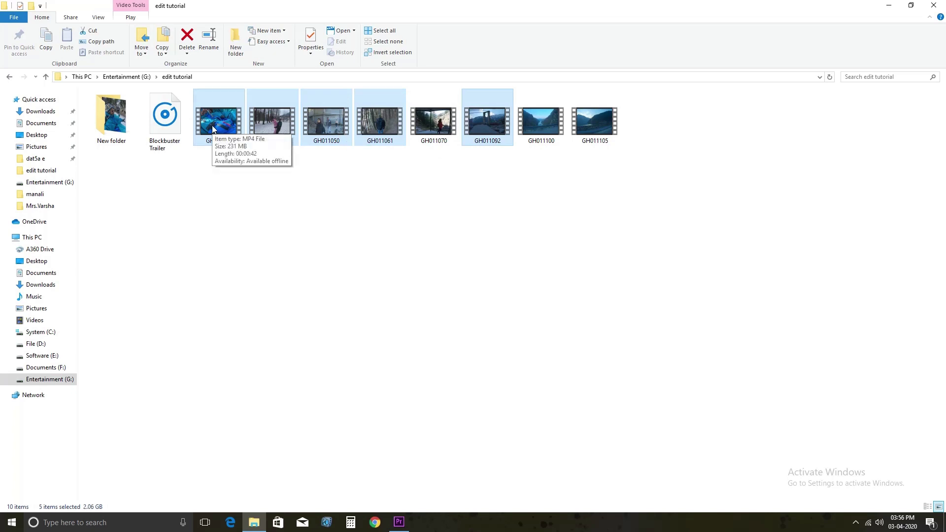
mouse_move(213, 129)
left_mouse_down()
mouse_move(406, 515)
mouse_move(61, 425)
left_mouse_up()
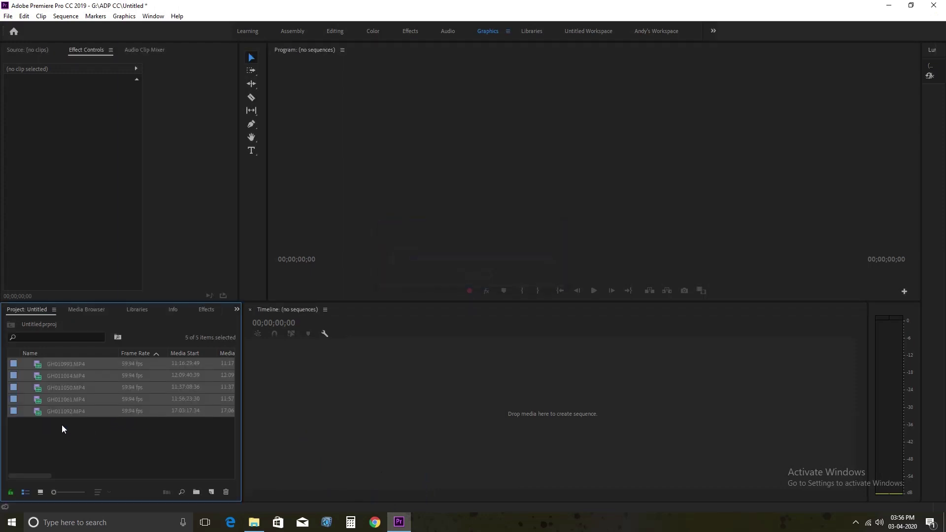
- Create a bin named 'goprp' and move the five imported GoPro clips into it
left_click(61, 425)
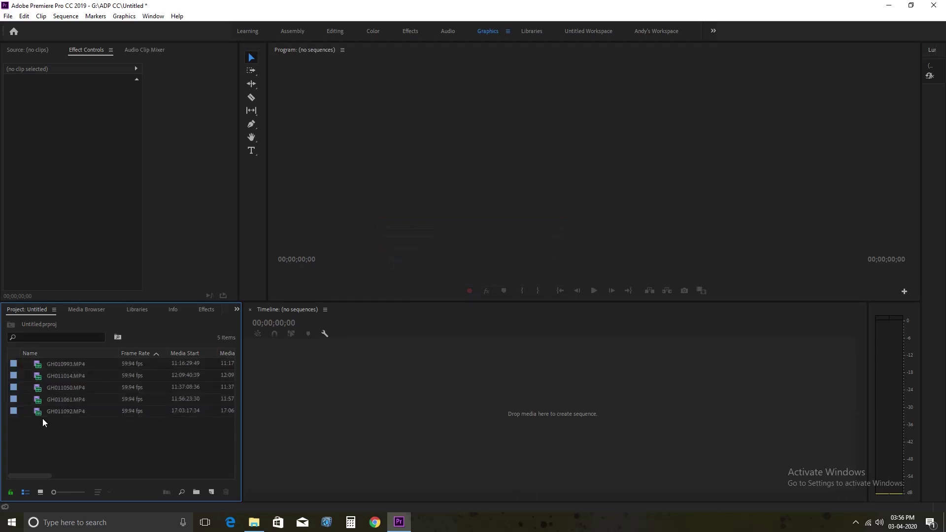
left_click(197, 493)
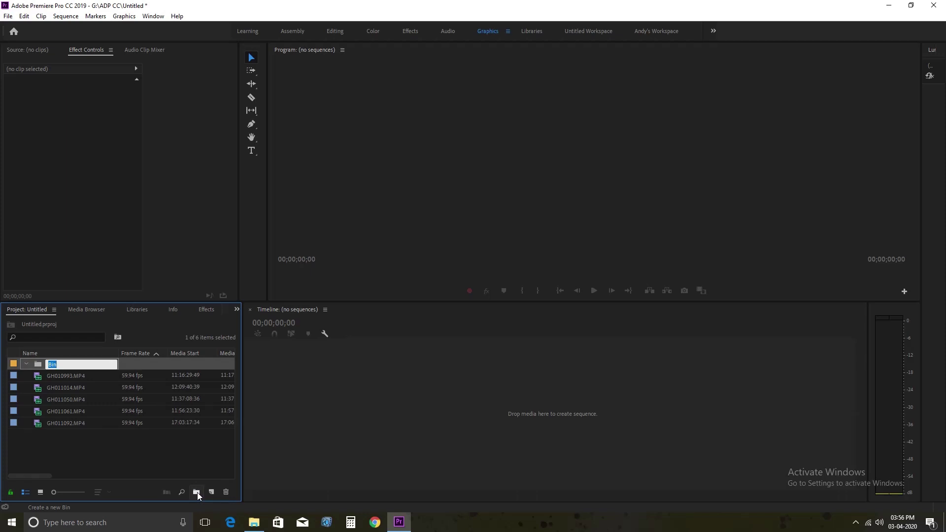
type("goprp")
left_click_drag(115, 444, 54, 364)
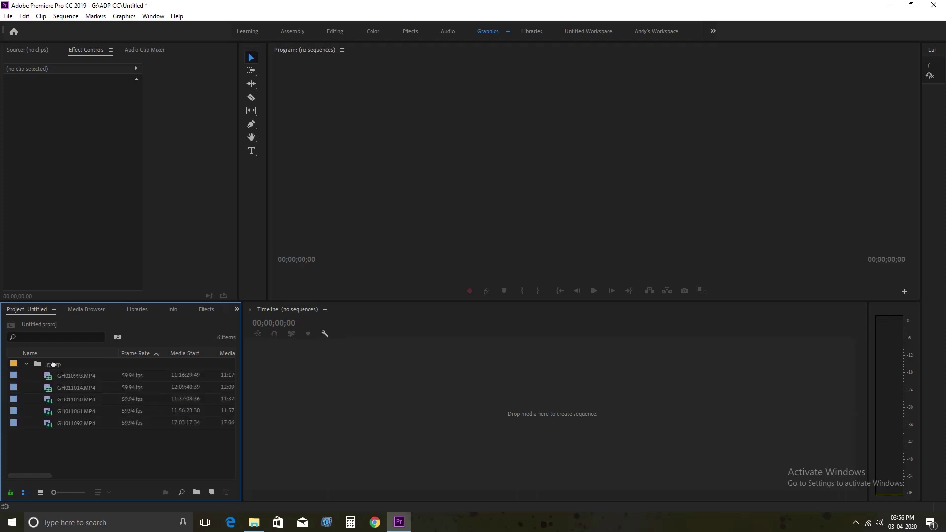
left_click(29, 363)
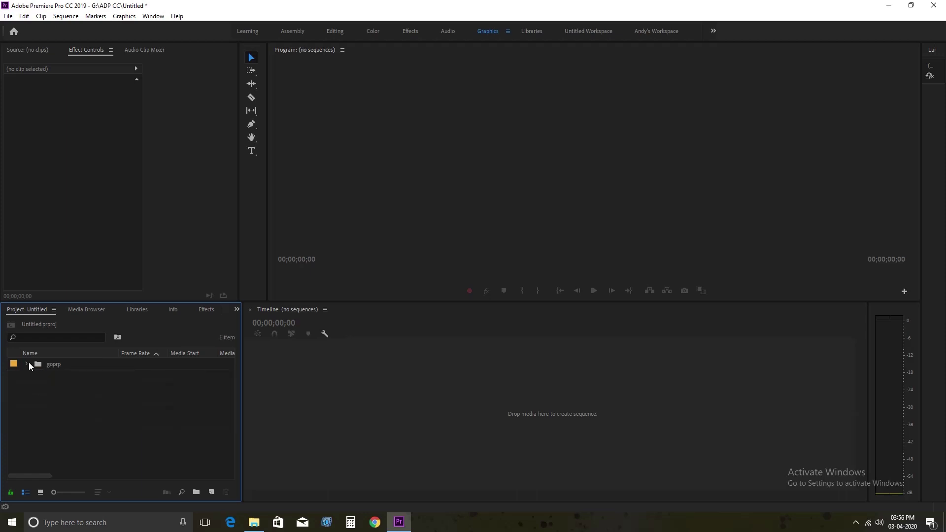
left_click(28, 363)
left_click(27, 363)
left_click(25, 363)
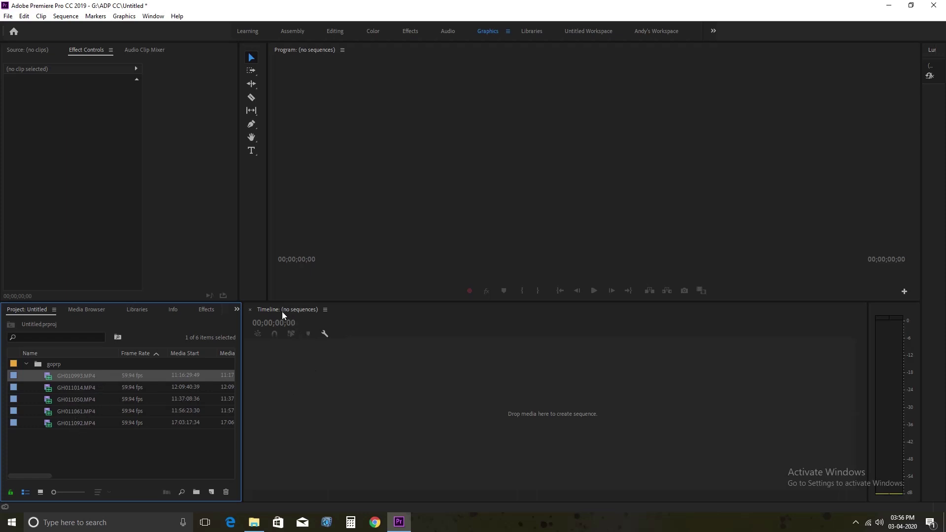
- Make a sequence from GH010993 and unlink its audio, selecting the A1 audio part
left_click_drag(71, 374, 308, 411)
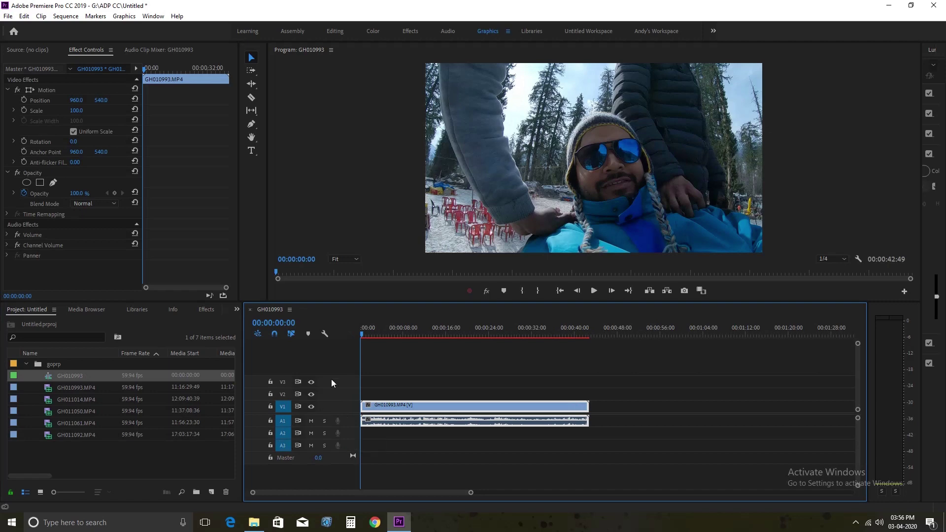
mouse_move(364, 334)
left_mouse_down()
mouse_move(488, 334)
mouse_move(458, 359)
mouse_move(411, 370)
left_mouse_up()
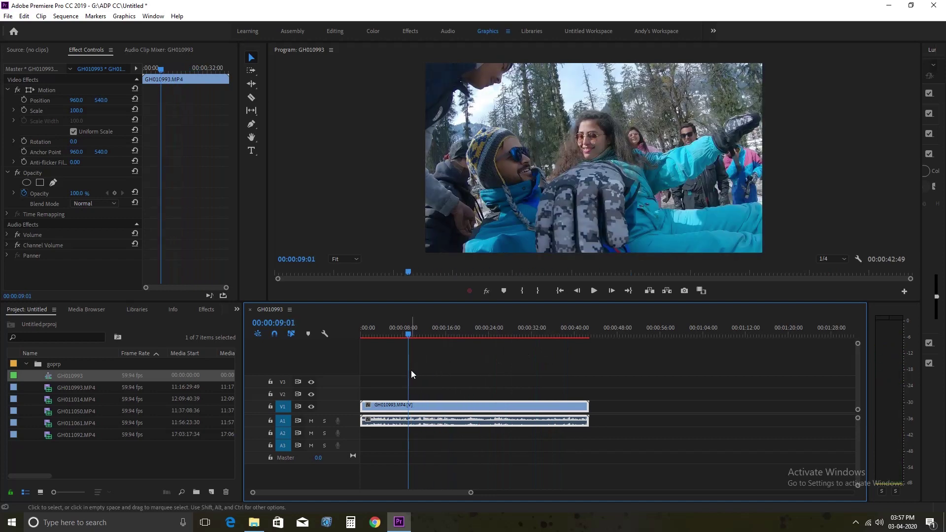
left_click(411, 371)
left_click(430, 422)
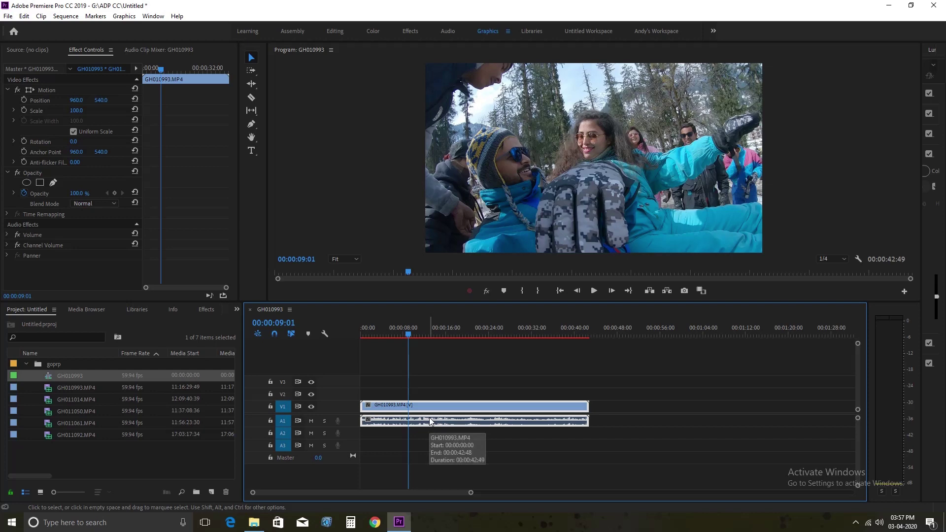
right_click(430, 422)
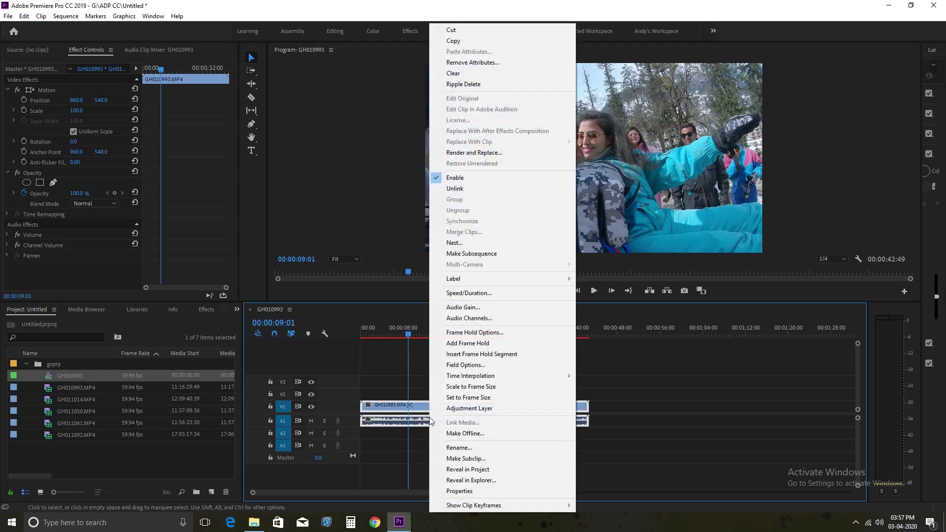
left_click(456, 189)
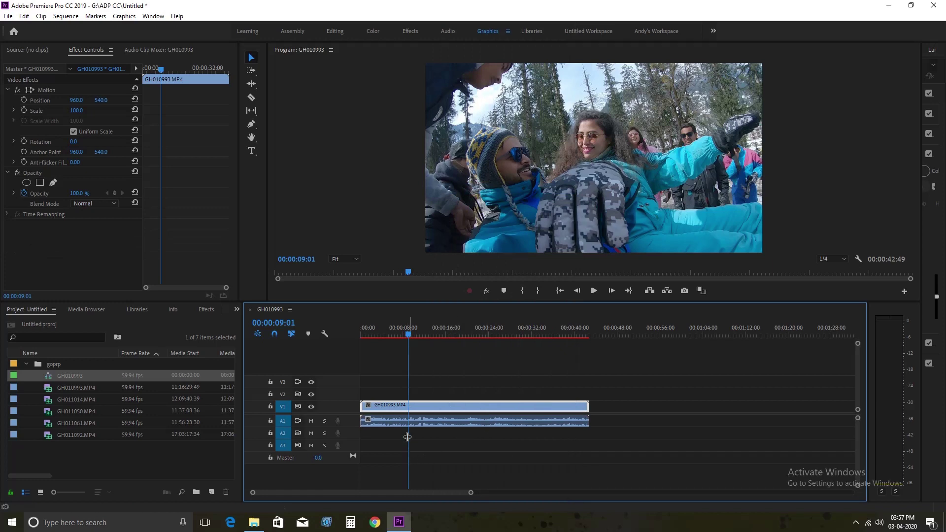
left_click(448, 421)
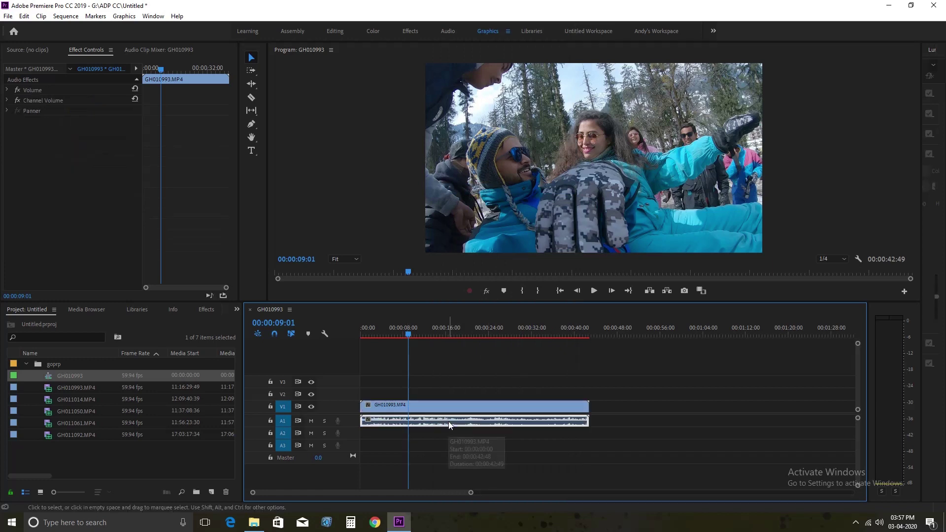
- Delete GH010993's audio and cut away the clip's opening before about six seconds
key("Delete")
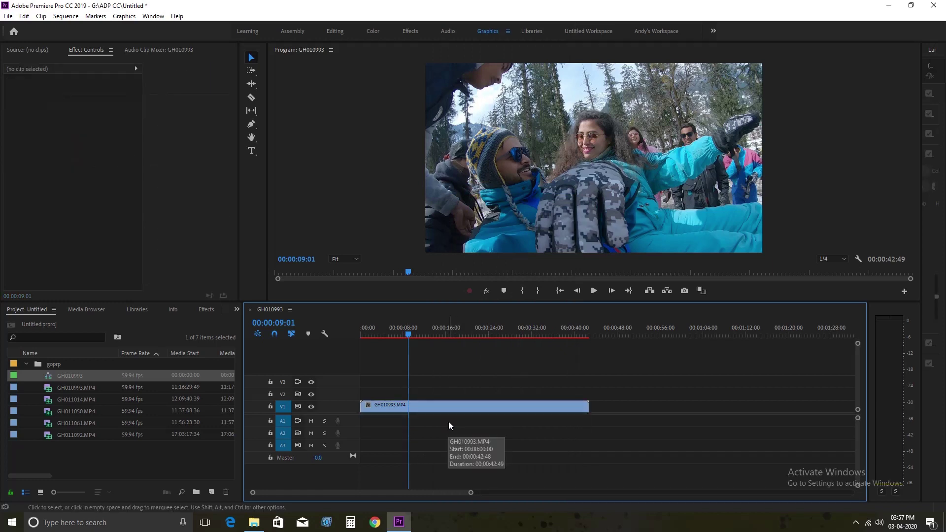
left_click(428, 401)
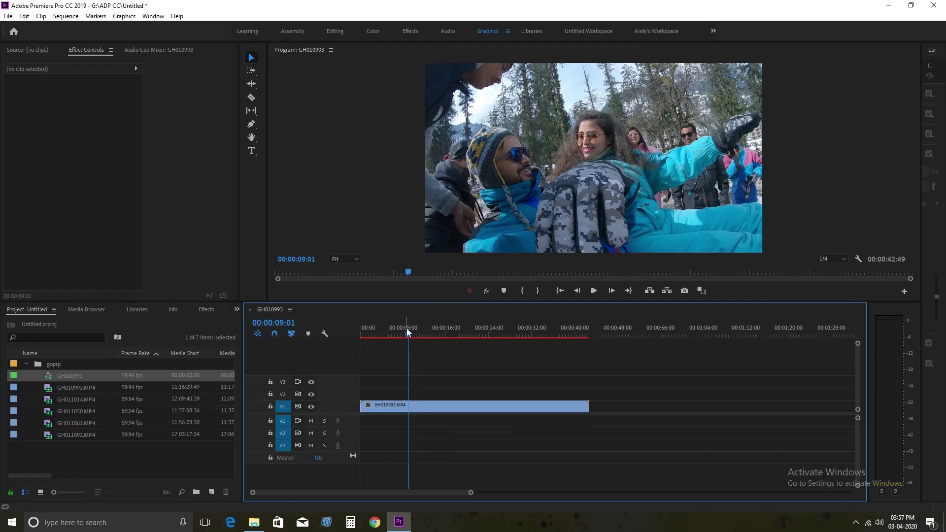
mouse_move(407, 328)
left_mouse_down()
mouse_move(395, 336)
mouse_move(423, 345)
left_mouse_up()
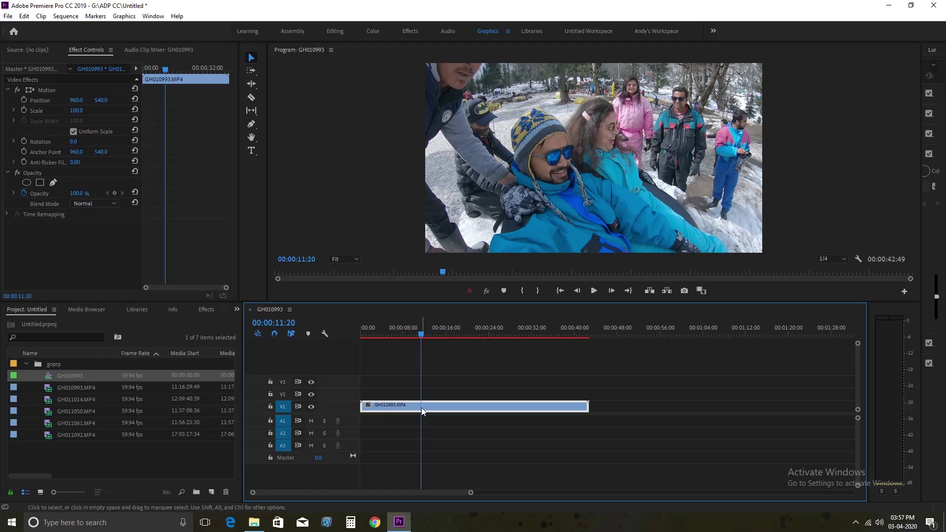
mouse_move(421, 407)
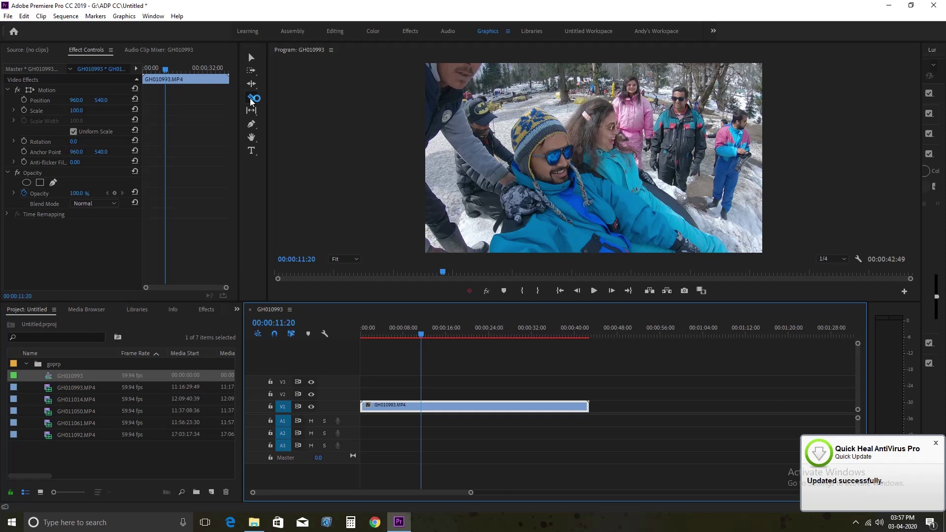
left_click(250, 98)
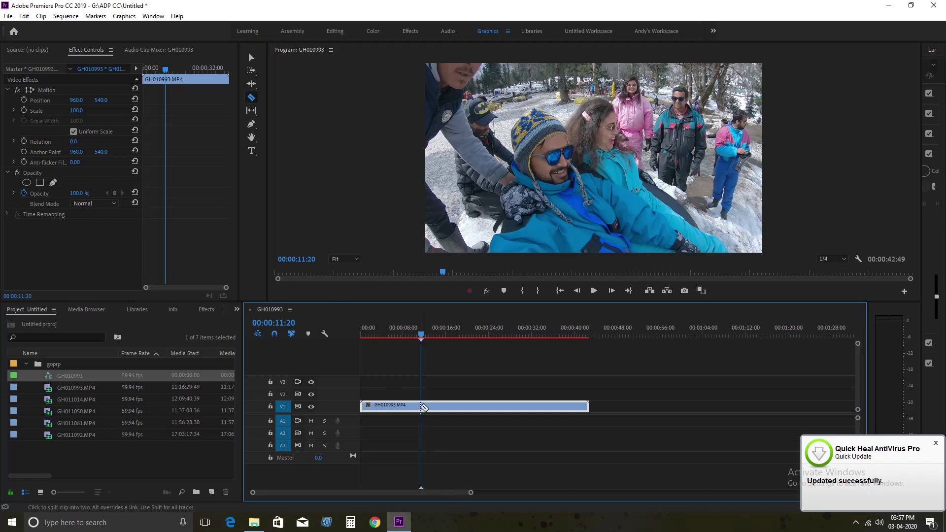
left_click(420, 408)
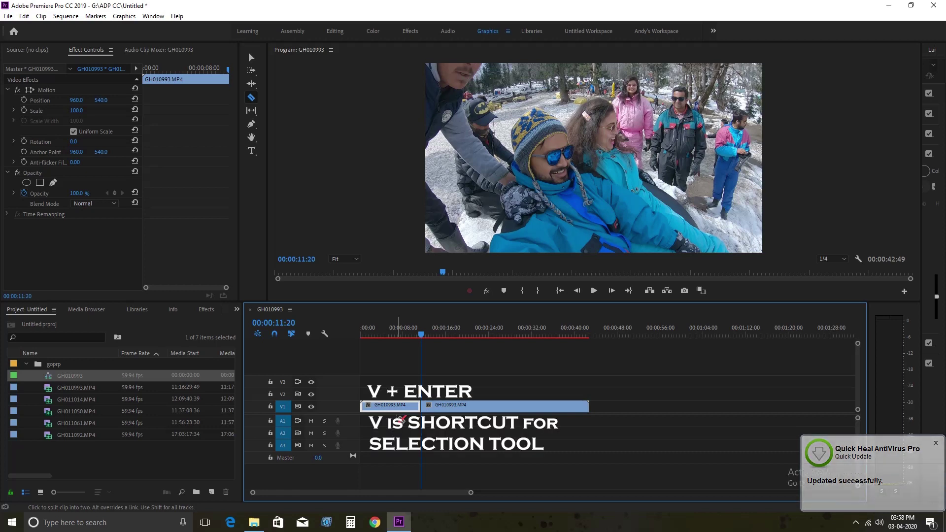
key("v")
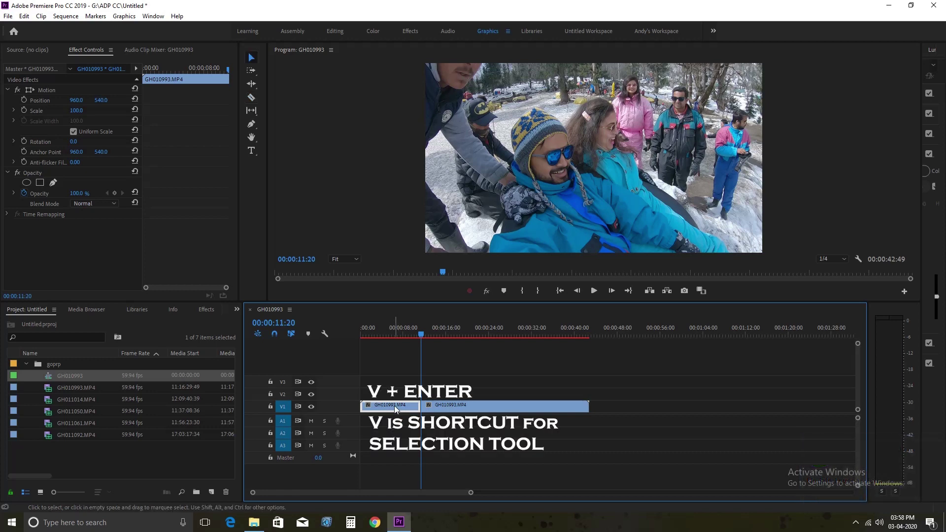
key("Delete")
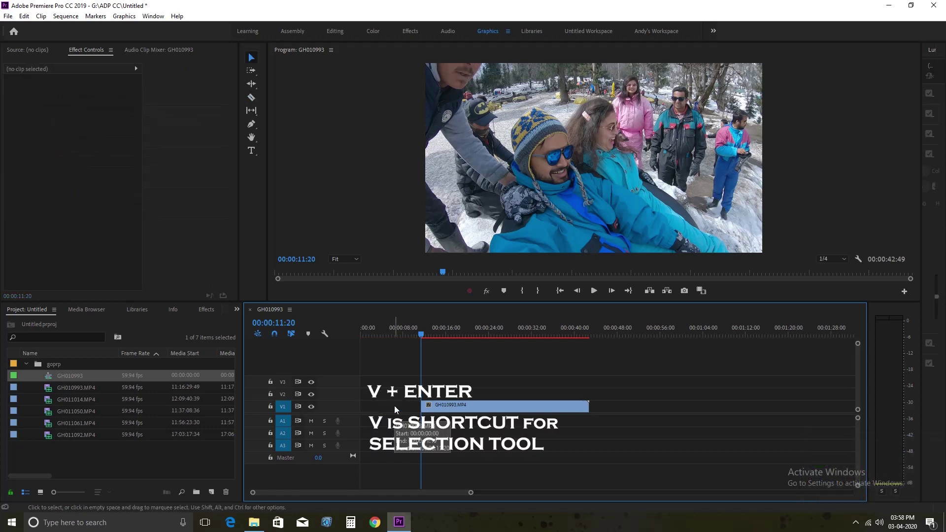
- Cut the clip at 00:00:18:19, delete the tail, and move it toward the sequence start
left_click(448, 404)
mouse_move(421, 335)
left_mouse_down()
mouse_move(468, 336)
mouse_move(458, 335)
left_mouse_up()
key("ctrl+k")
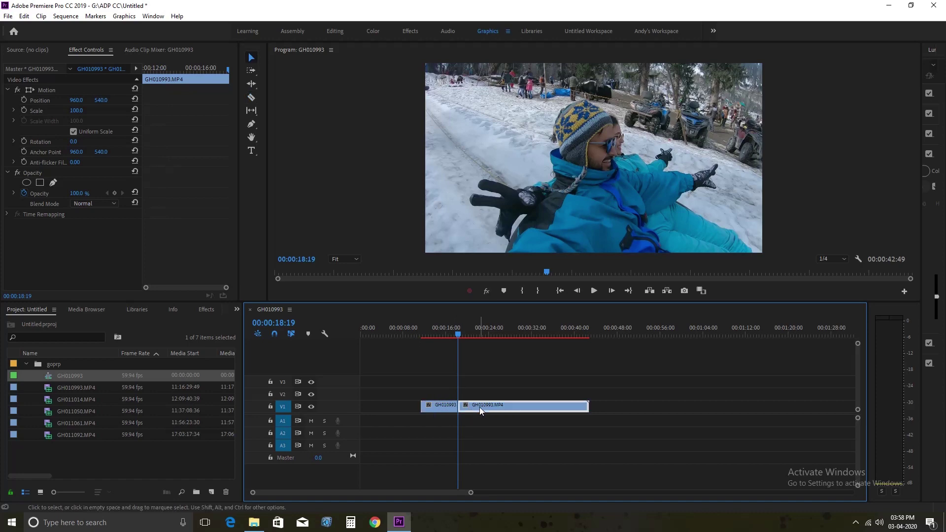
key("Delete")
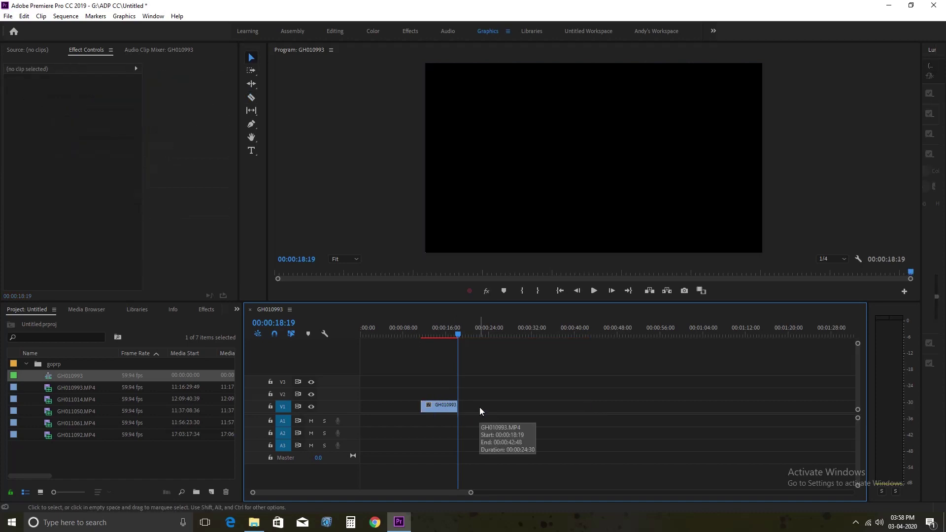
left_click_drag(459, 360, 451, 357)
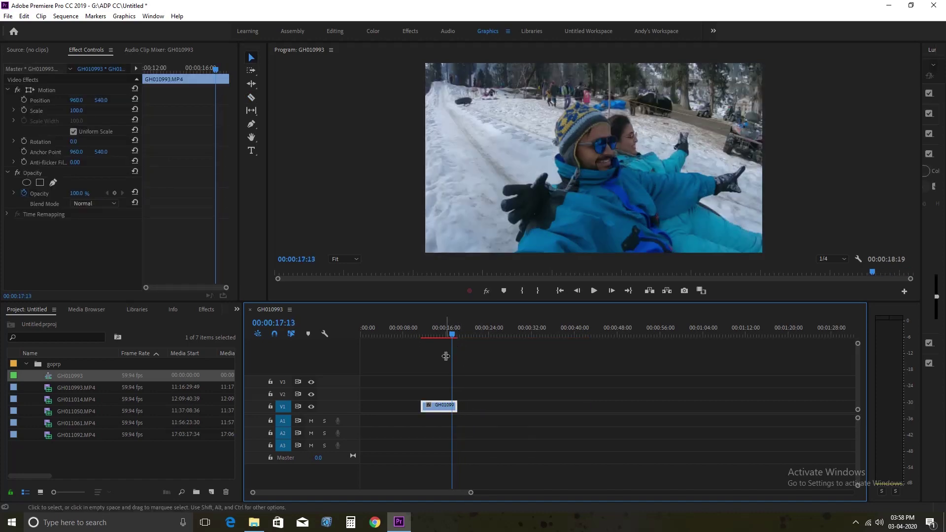
left_click_drag(445, 407, 408, 409)
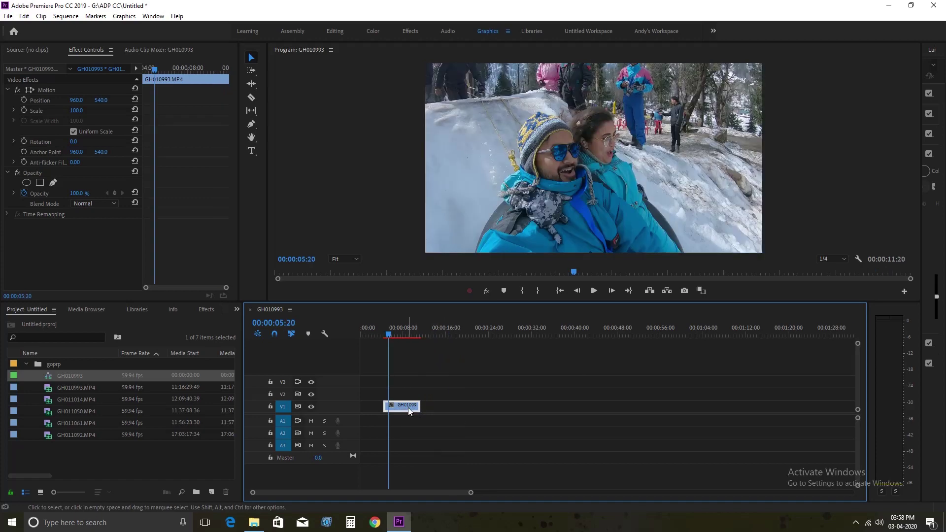
- Set the GH010993 clip's speed to 50% in Speed/Duration
right_click(408, 407)
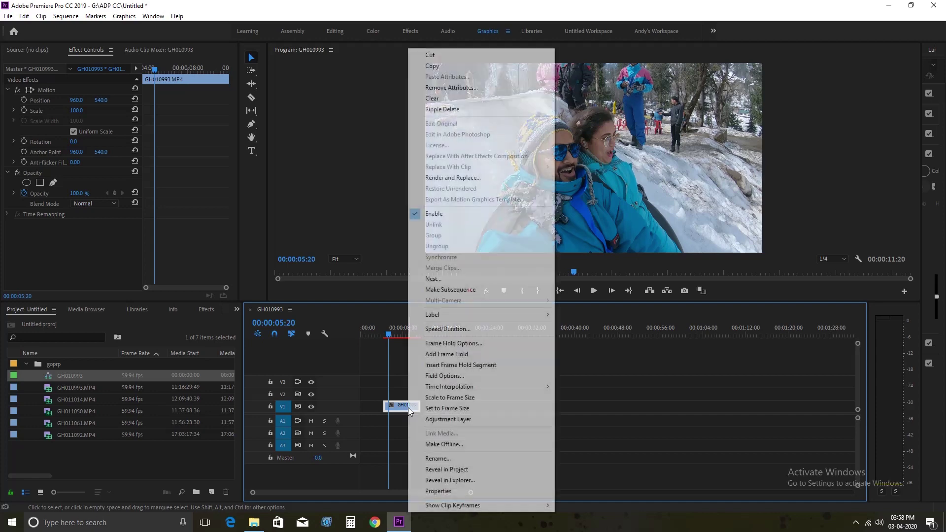
left_click(461, 329)
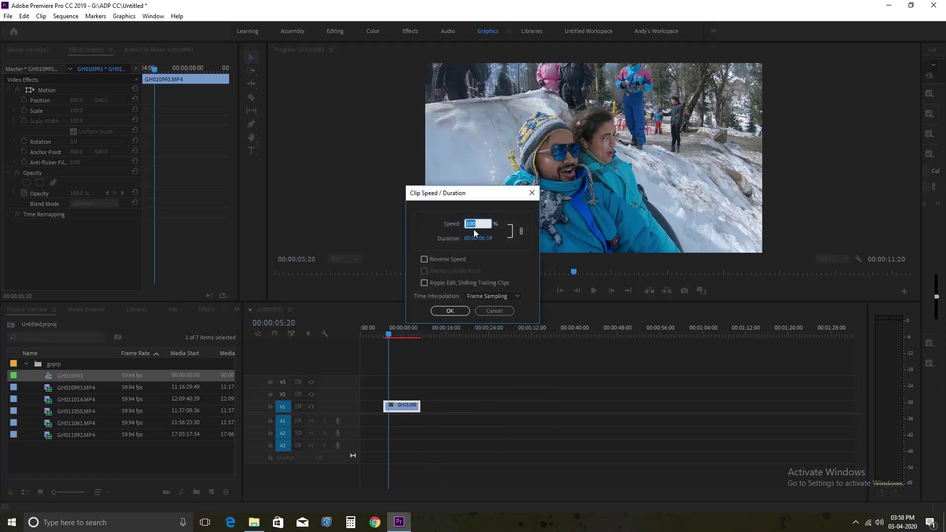
key("Return")
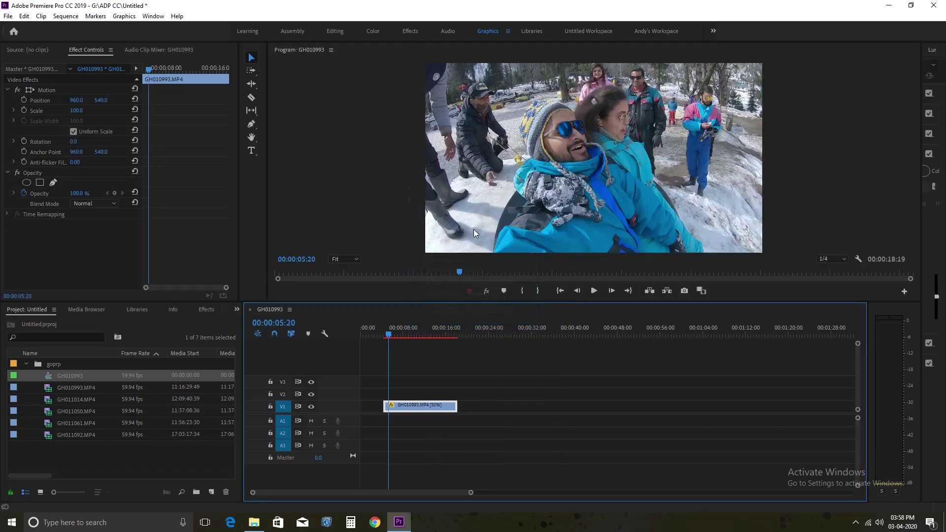
- Trim off the opening portion of the slowed GH010993 clip
left_click_drag(401, 333, 394, 333)
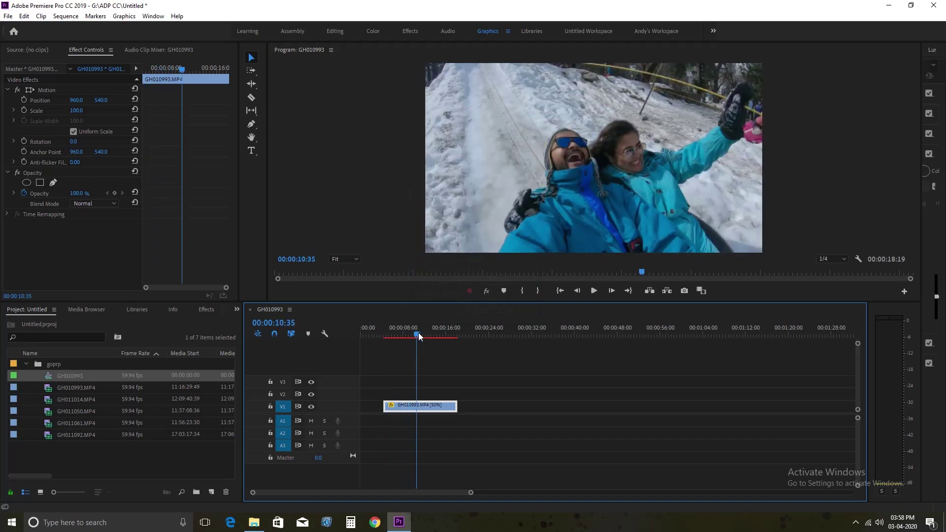
key("=")
left_click_drag(442, 403, 476, 406)
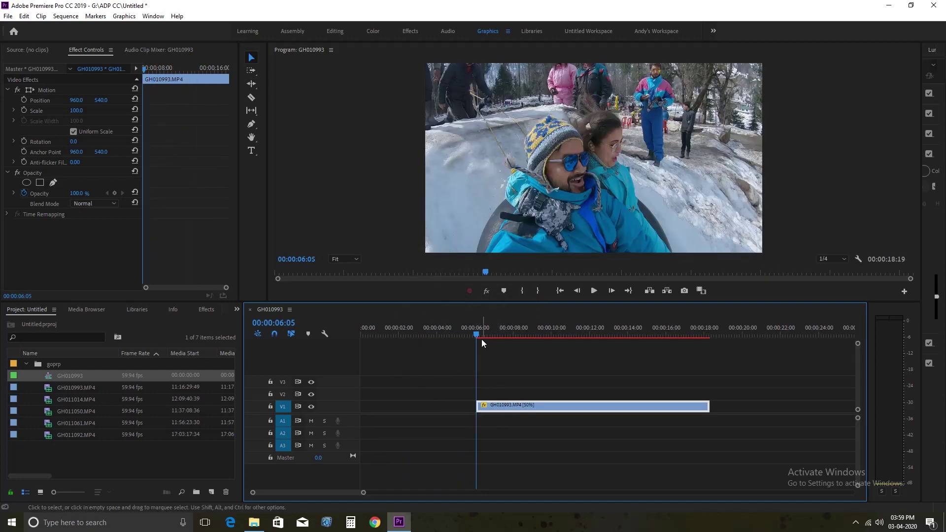
left_click_drag(483, 333, 678, 347)
- Razor off and delete the slowed clip's tail around 10 seconds, then shift it earlier
key("c")
left_click(559, 405)
key("v")
left_click(622, 407)
key("Delete")
left_click_drag(514, 405, 431, 405)
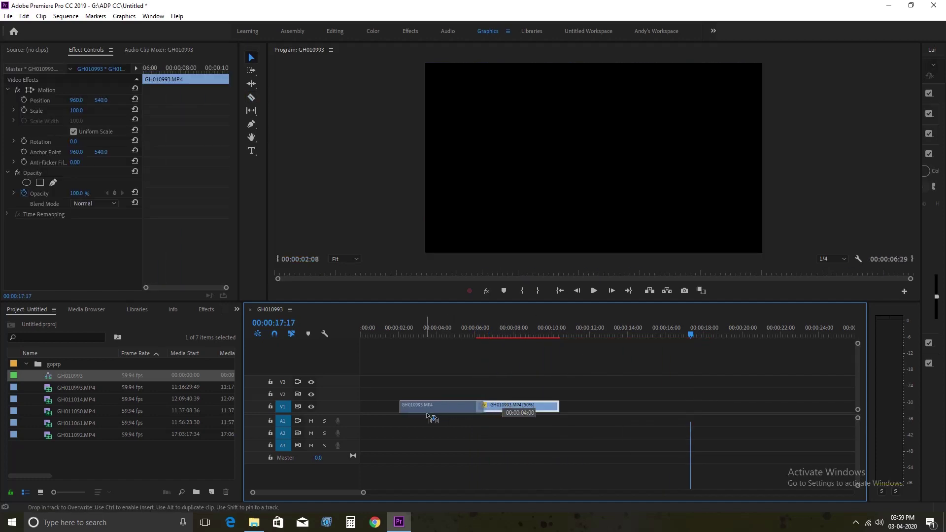
- Add GH011014.MP4 after the slowed clip and delete its unlinked audio
mouse_move(86, 399)
left_mouse_down()
mouse_move(310, 475)
mouse_move(477, 406)
left_mouse_up()
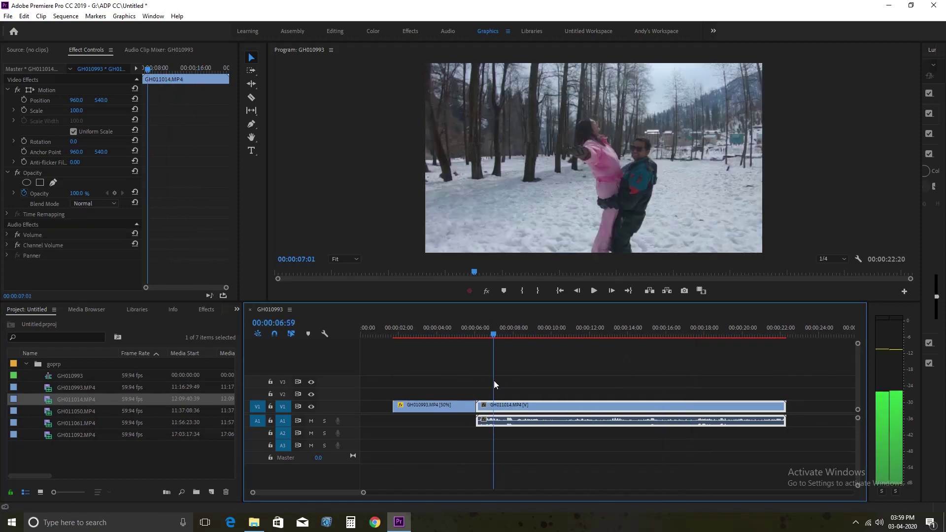
left_click_drag(673, 348, 481, 383)
key("space")
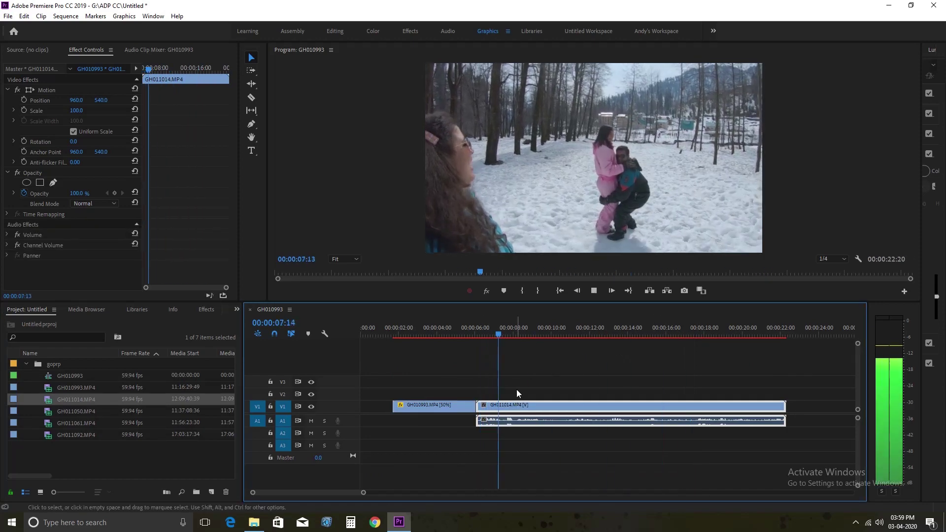
left_click_drag(503, 333, 535, 335)
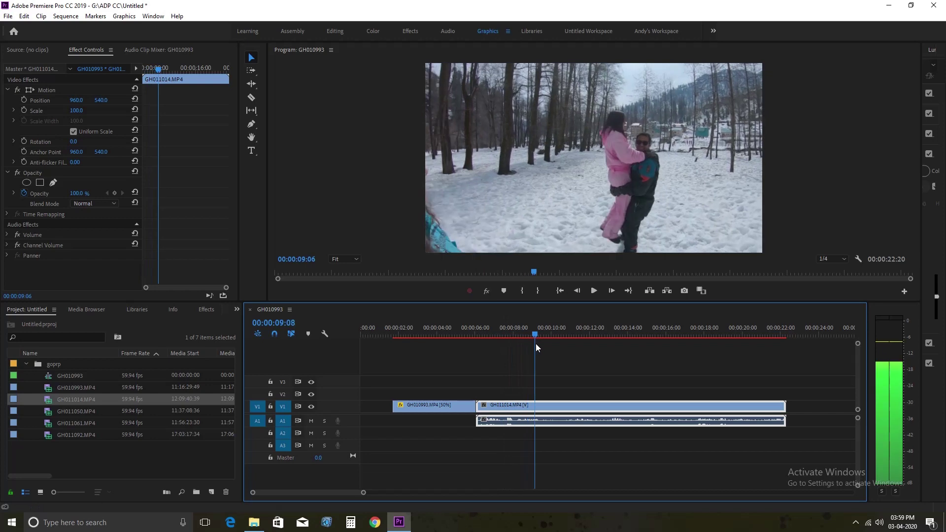
right_click(517, 421)
left_click(563, 190)
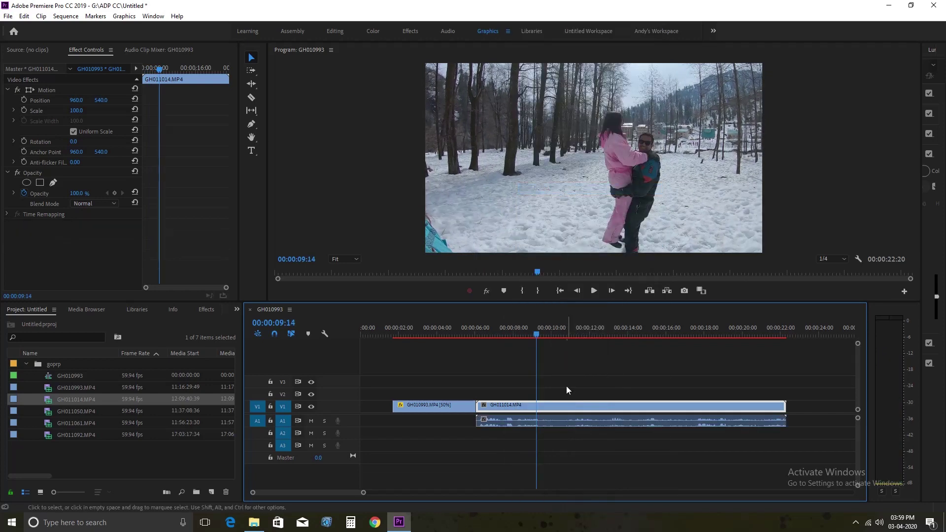
left_click(539, 422)
key("Delete")
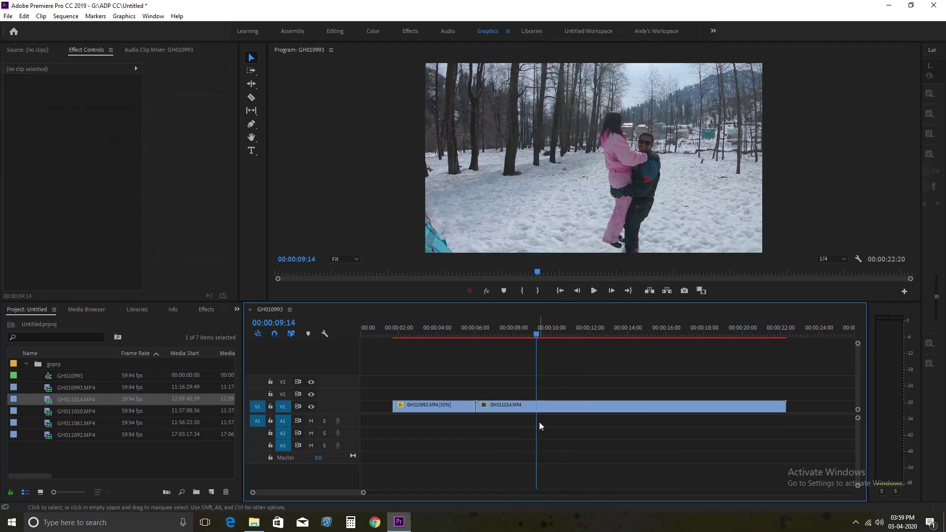
- Trim GH011014's start so it begins at 00:00:10:48
left_click(532, 401)
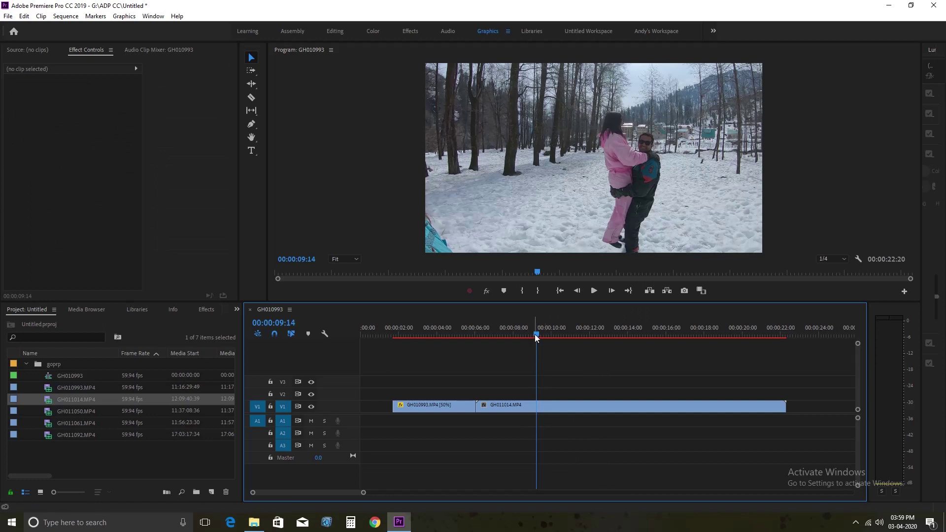
left_click_drag(534, 334, 565, 331)
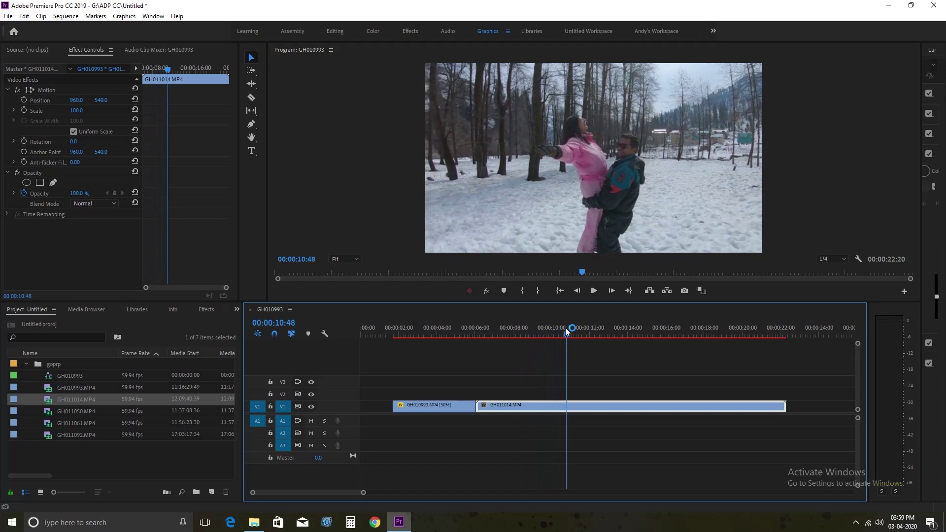
mouse_move(484, 404)
left_mouse_down()
mouse_move(567, 406)
mouse_move(563, 413)
left_mouse_up()
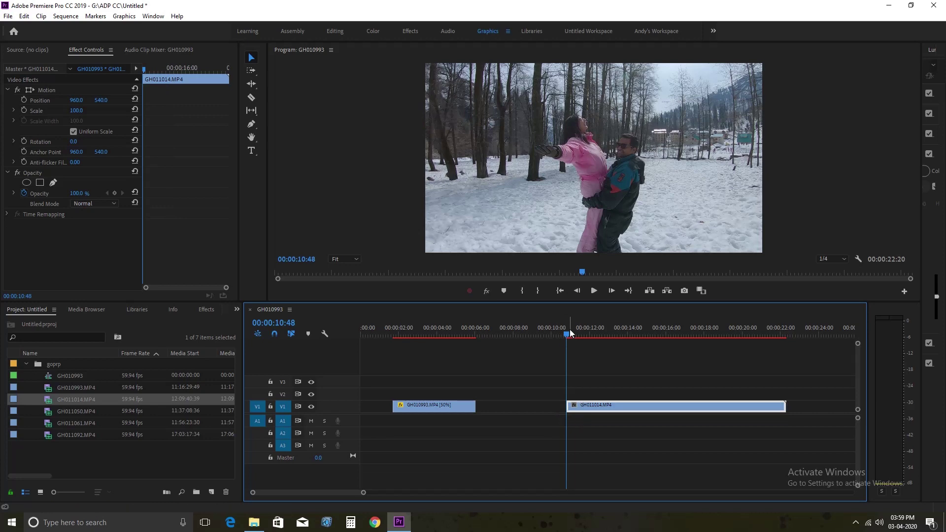
- Split GH011014 at 12:15 and delete the later piece
mouse_move(570, 334)
left_mouse_down()
mouse_move(615, 337)
mouse_move(595, 337)
left_mouse_up()
key("c")
left_click(594, 406)
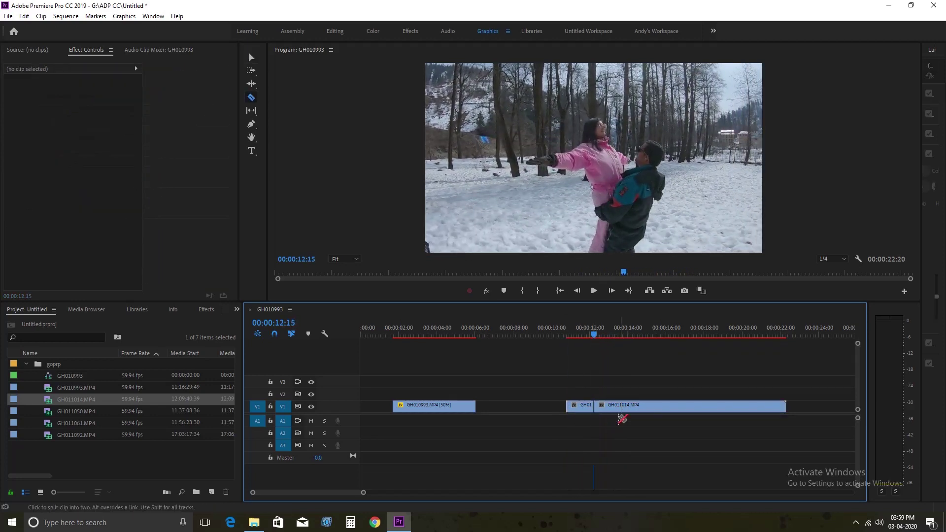
key("v")
left_click(623, 408)
key("Delete")
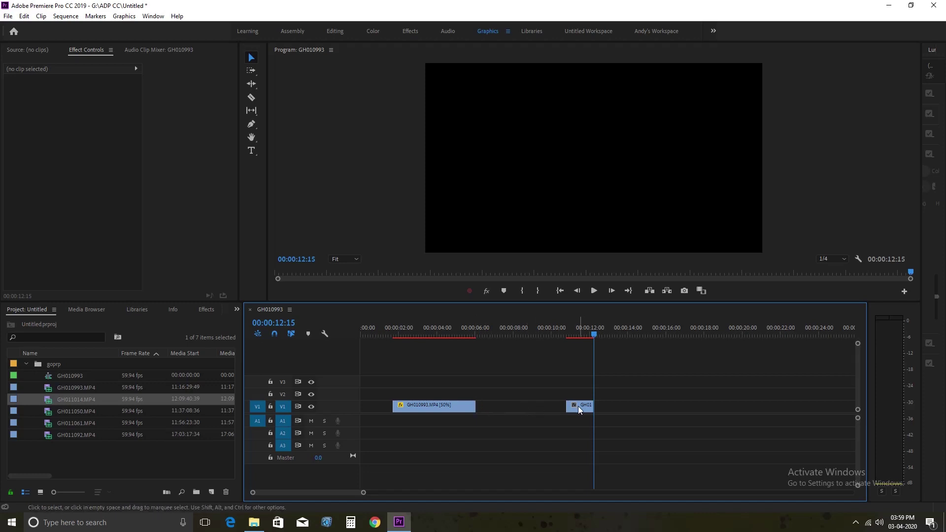
- Move the short GH011014 piece and delete the gap so it butts against GH010993
left_click_drag(586, 406, 495, 417)
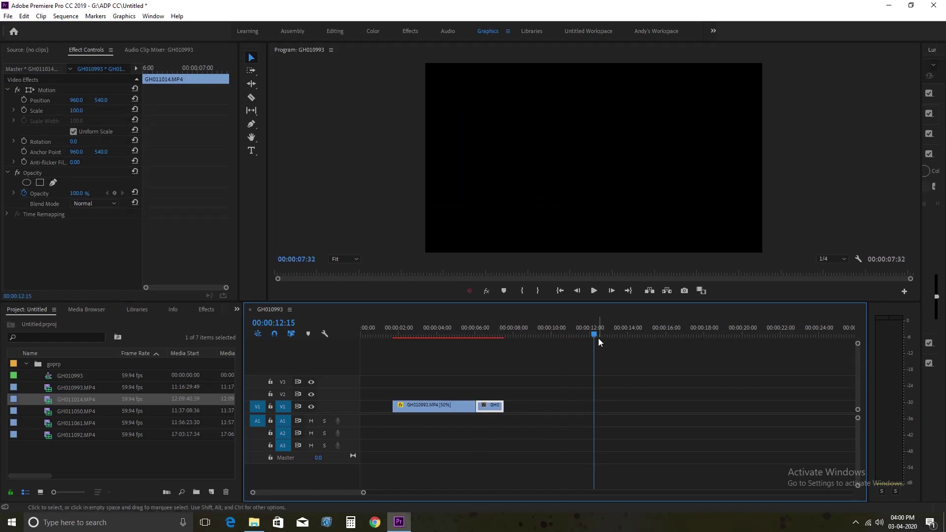
left_click_drag(596, 337, 462, 376)
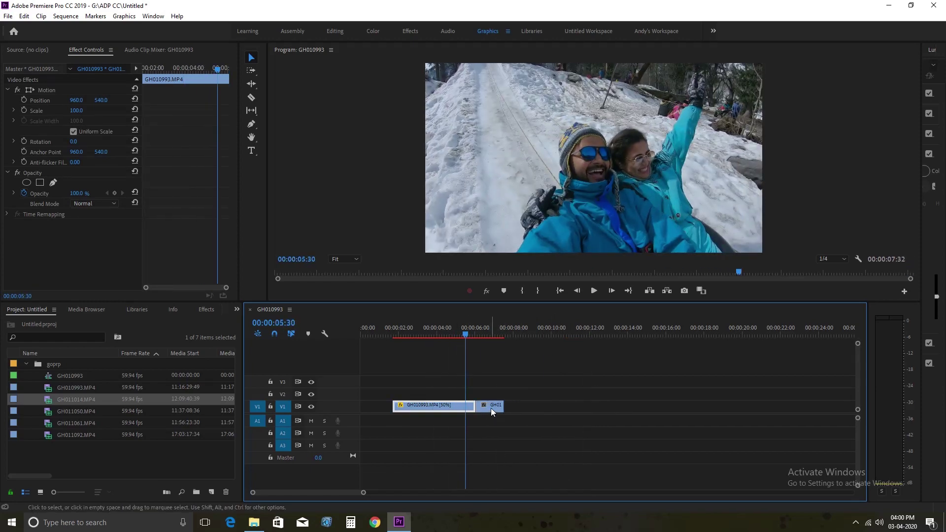
left_click_drag(490, 407, 515, 430)
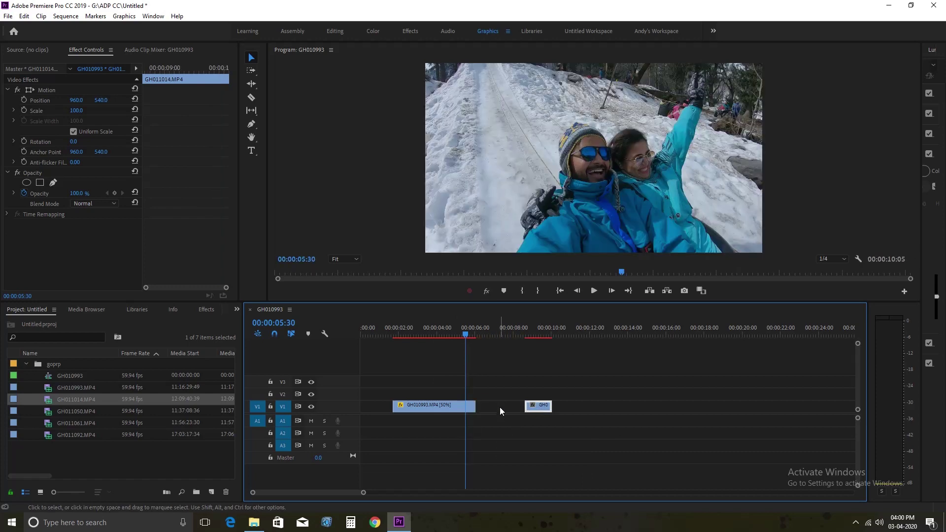
left_click(501, 410)
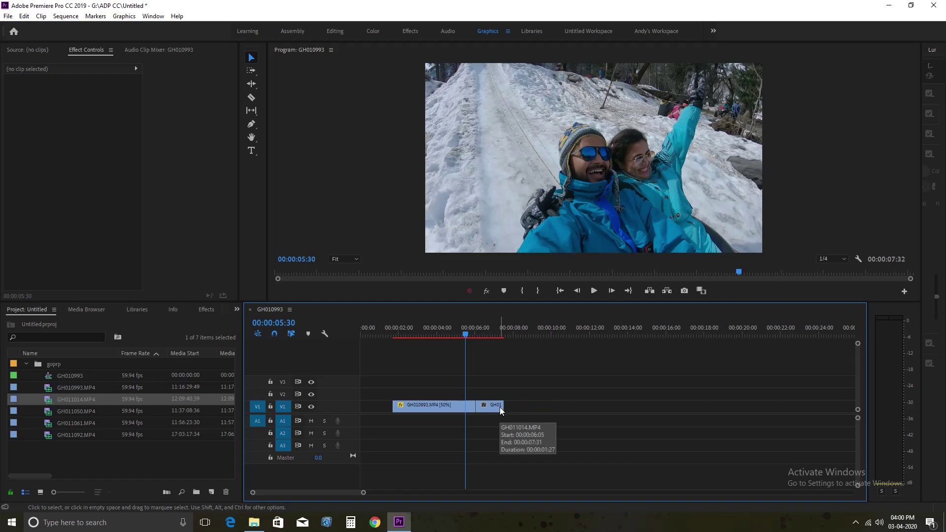
key("Delete")
left_click(499, 407)
key("space")
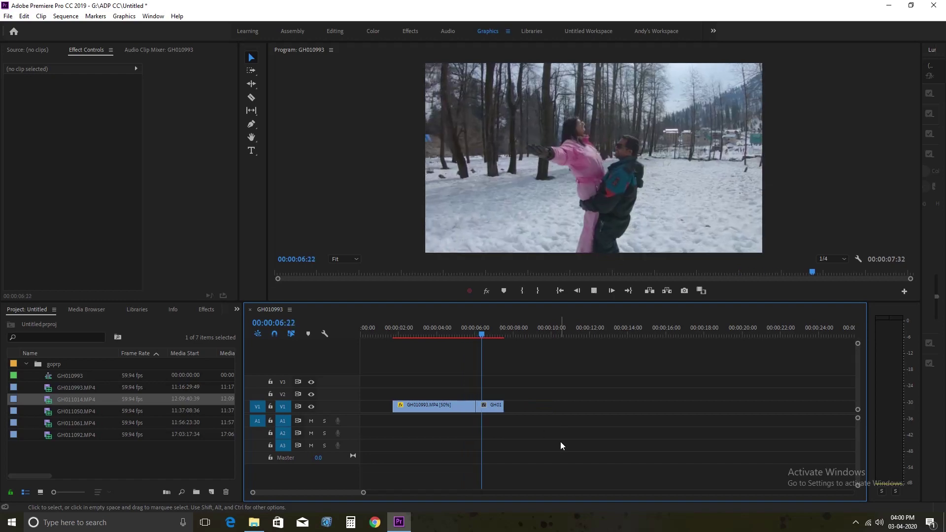
key("space")
left_click(447, 335)
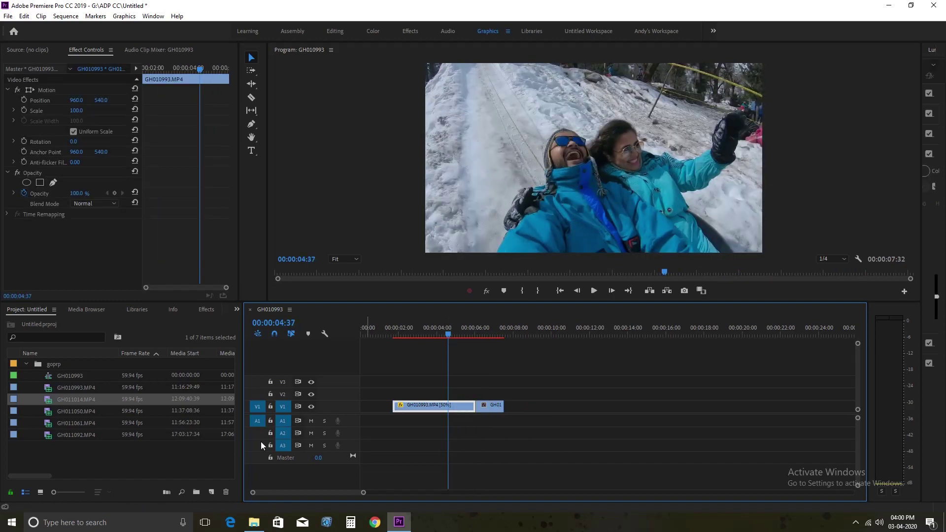
- Add GH011050.MP4 to V1 right after the short GH011014 clip
left_click(69, 412)
left_click_drag(72, 416, 512, 405)
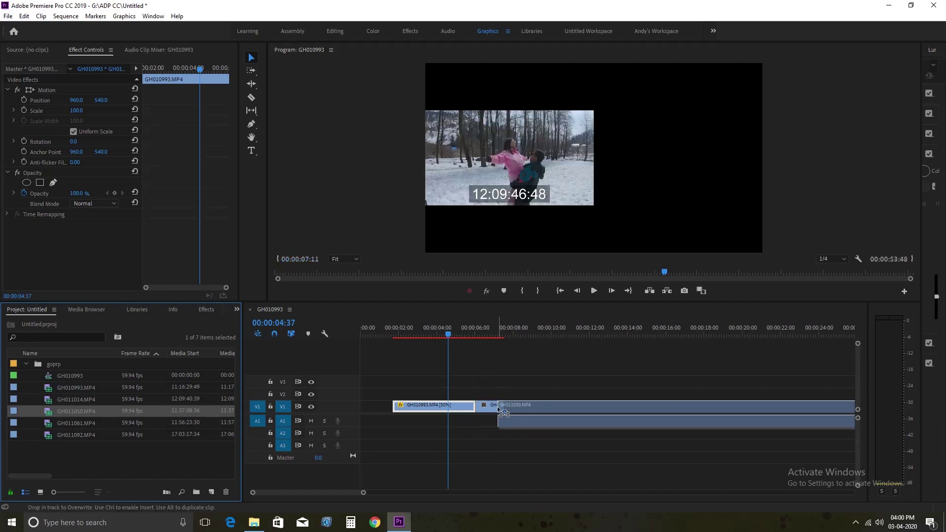
key("space")
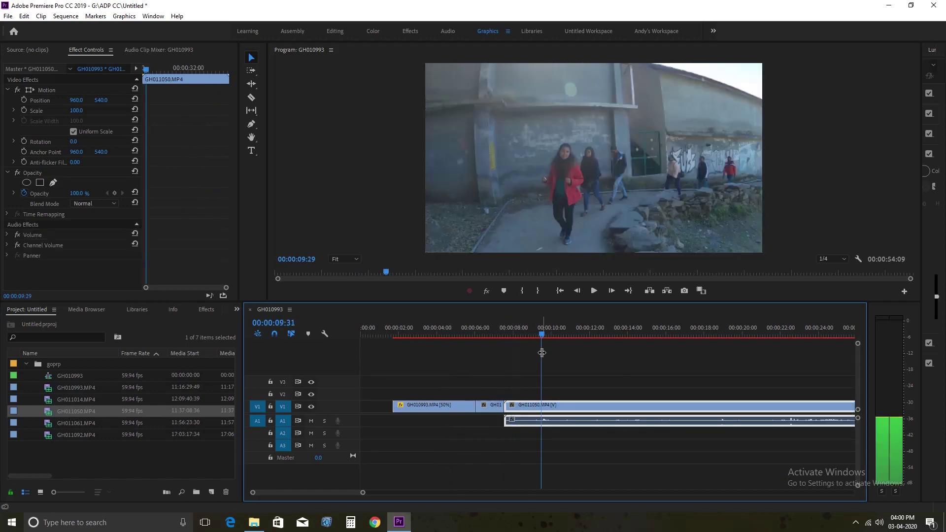
key("space")
key("minus")
left_click_drag(436, 492, 415, 494)
left_click_drag(466, 335, 457, 335)
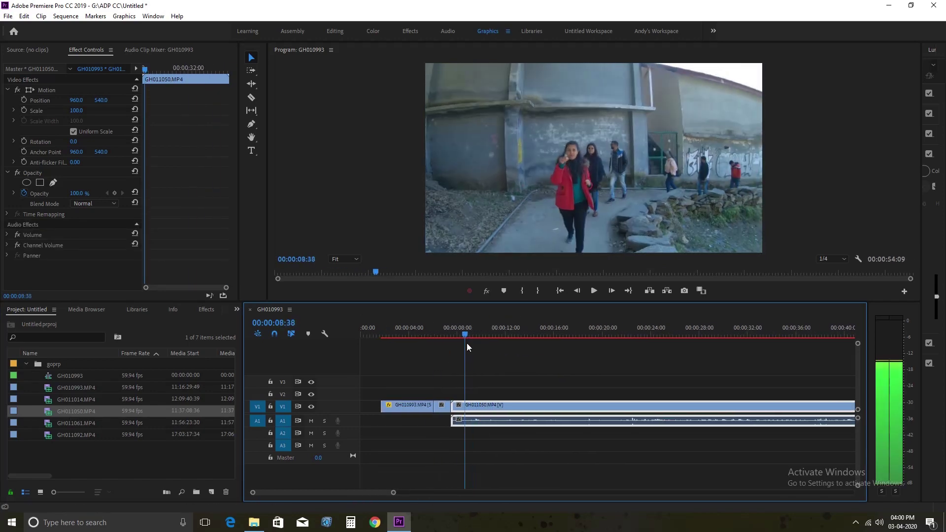
left_click(459, 407)
- Cut GH011050 around 14 seconds, delete the later part, and unlink its audio
left_click_drag(536, 335, 535, 335)
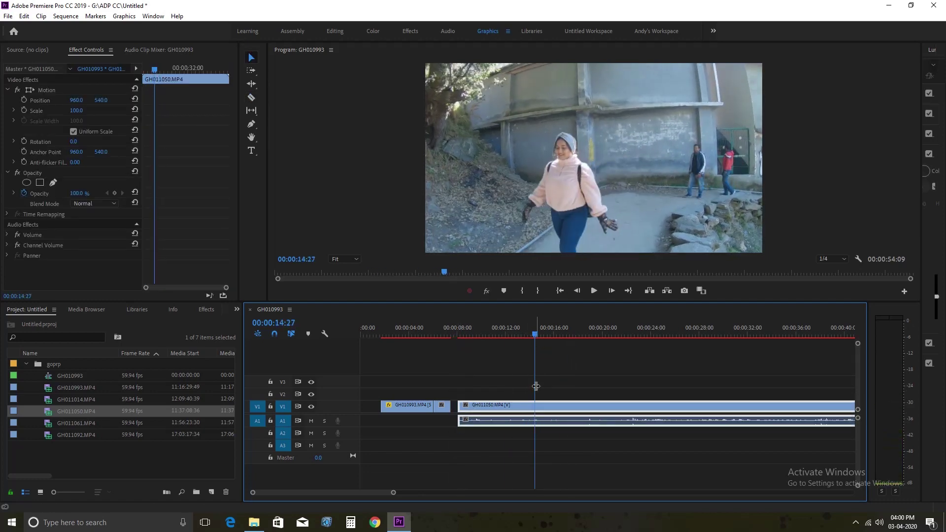
left_click(540, 407)
key("v")
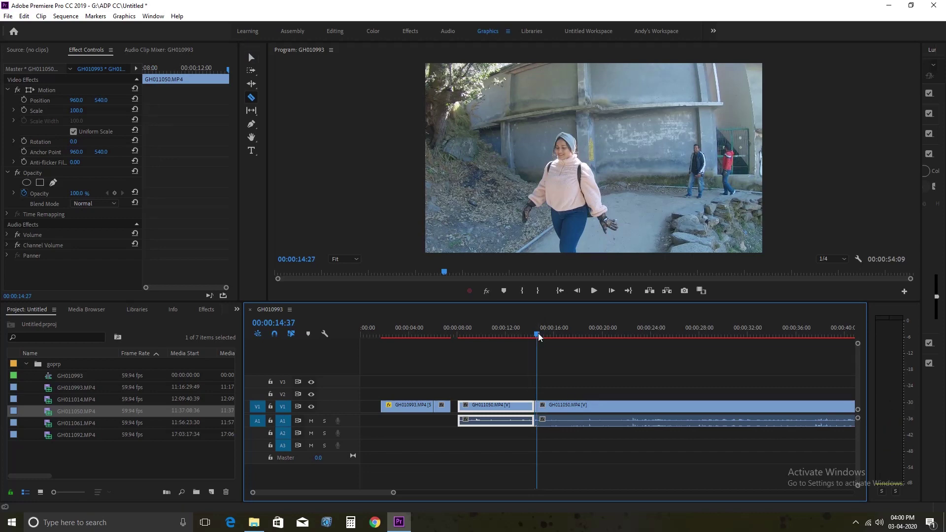
left_click(566, 407)
key("Delete")
right_click(485, 407)
left_click(541, 195)
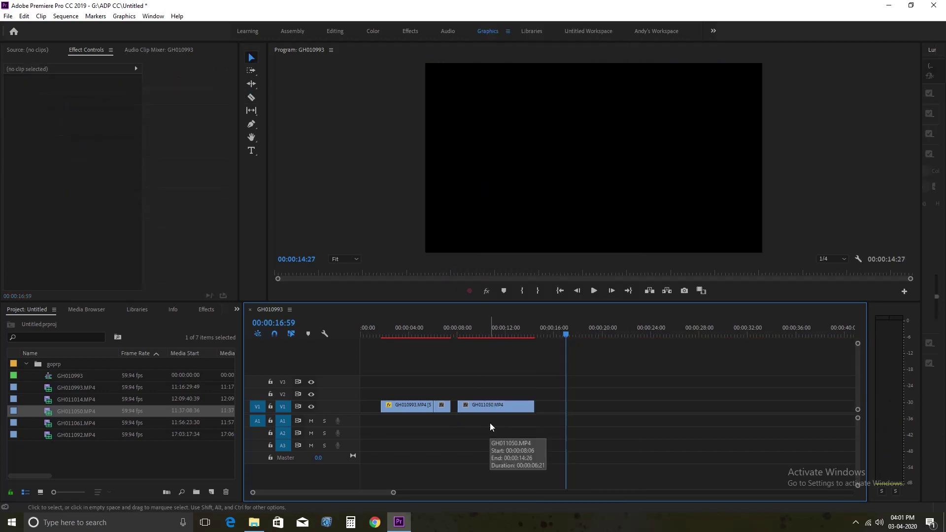
left_click_drag(552, 330, 427, 409)
- Confirm the slower speed for the short GH011014 clip in Speed/Duration
right_click(436, 407)
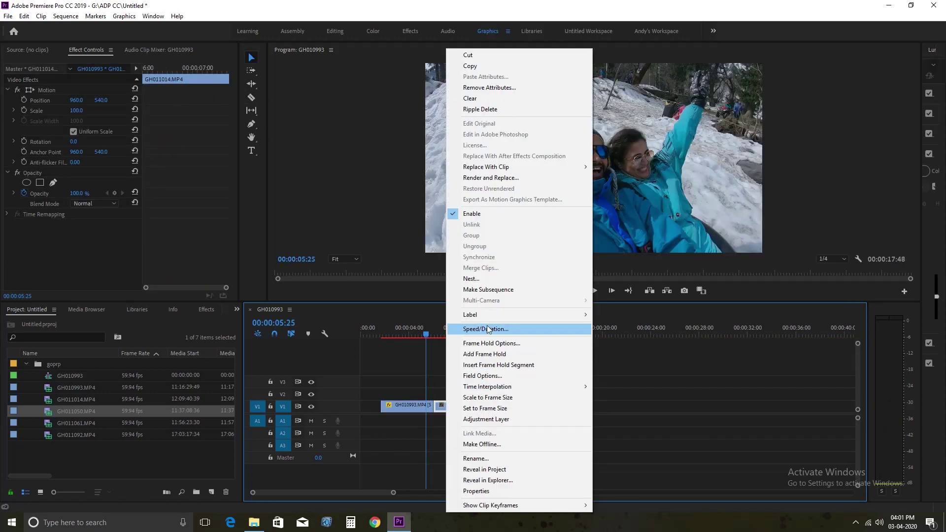
left_click(486, 325)
type("50")
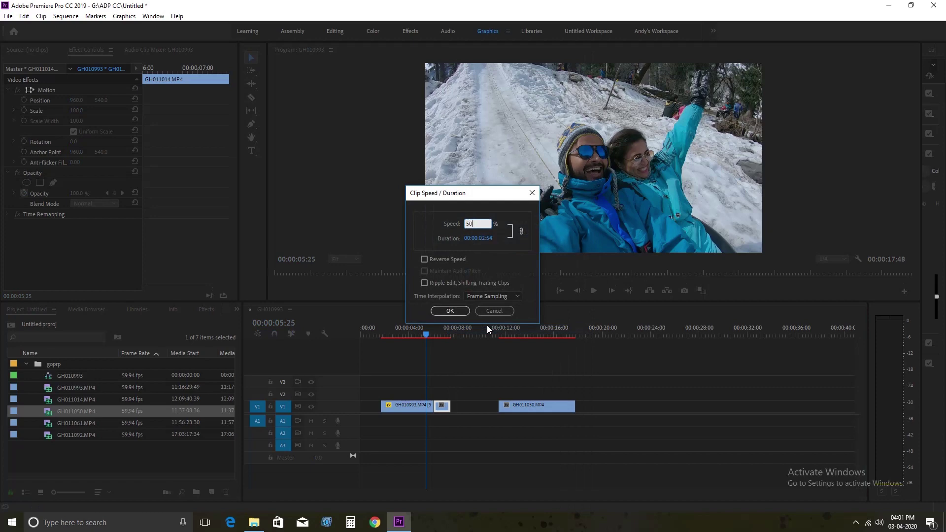
key("Return")
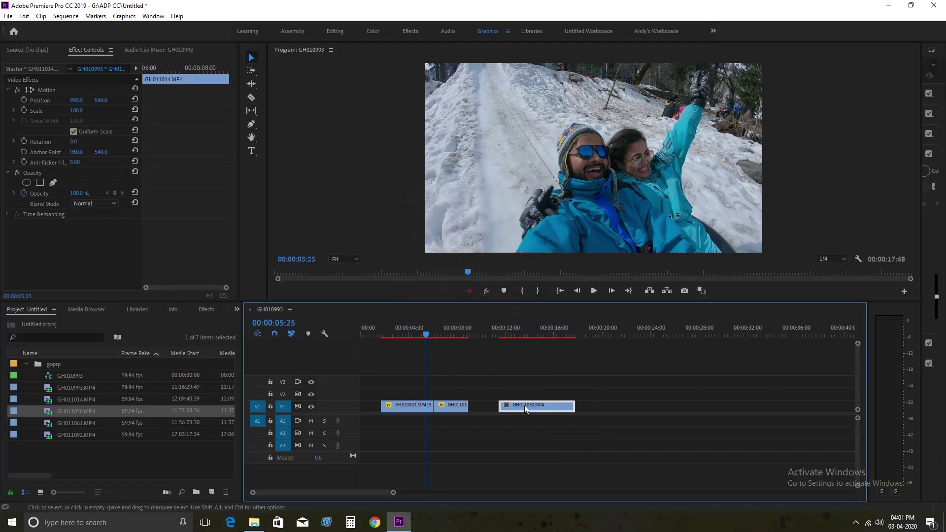
- Move GH011050 left so it follows GH011014, and preview the join
left_click_drag(524, 405, 492, 409)
key("space")
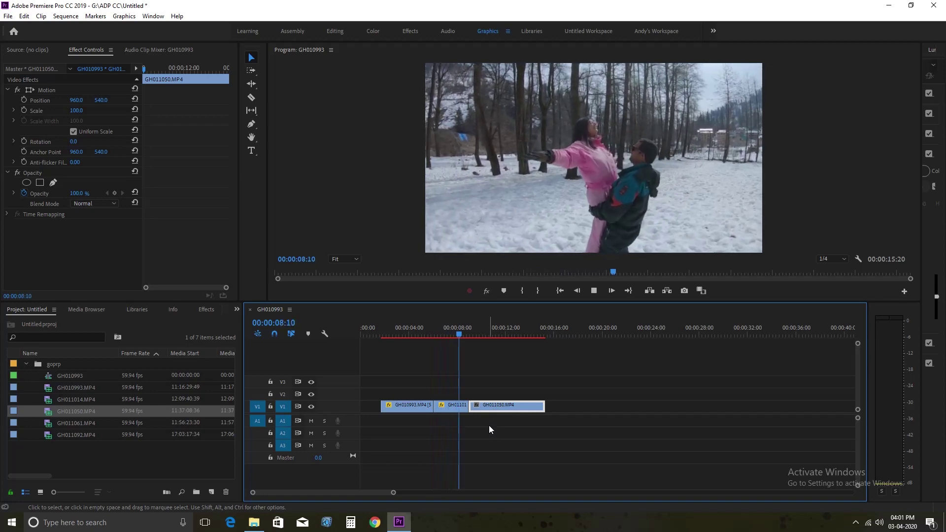
key("space")
left_click_drag(454, 332, 420, 344)
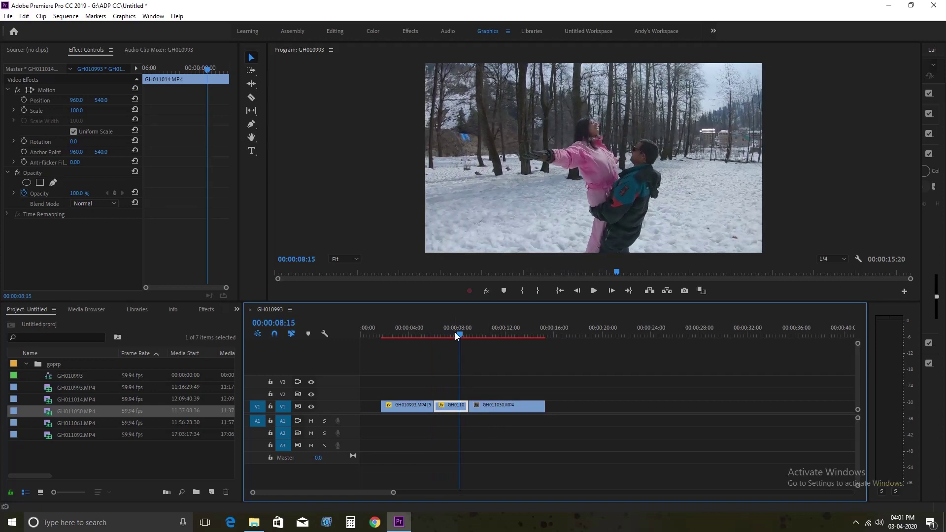
key("space")
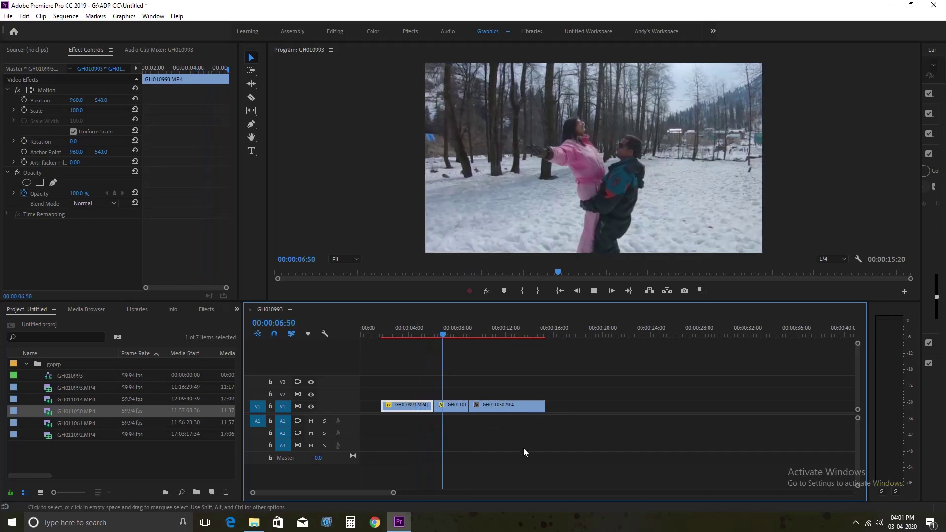
key("space")
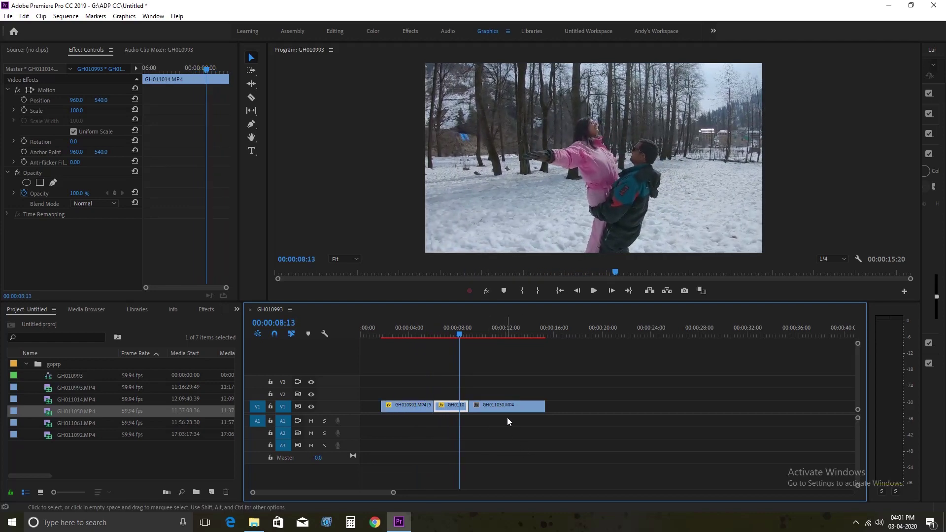
- Slow GH011050 to 50% speed and play it back
right_click(502, 412)
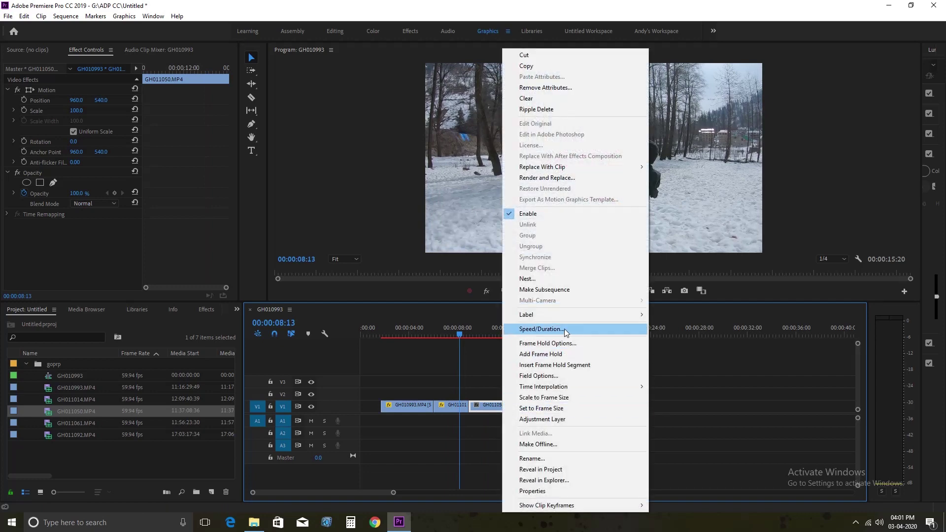
left_click(563, 329)
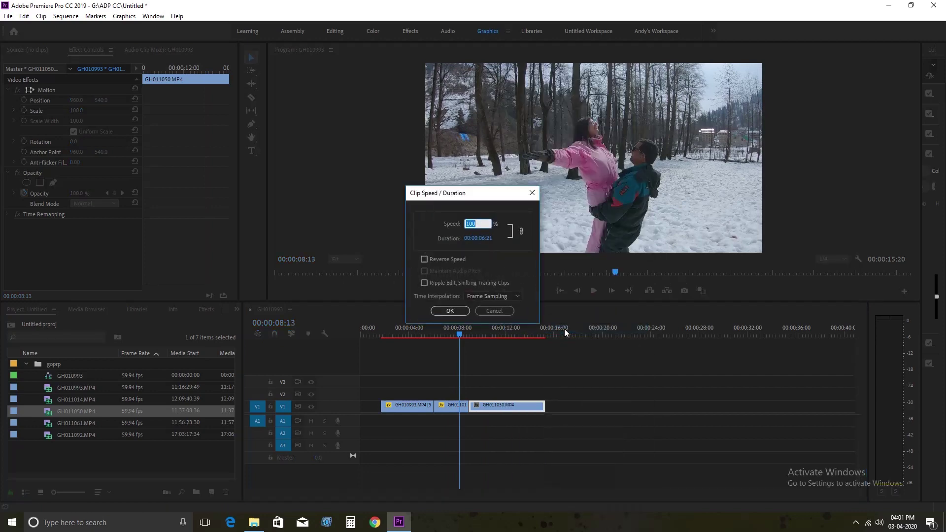
key("Return")
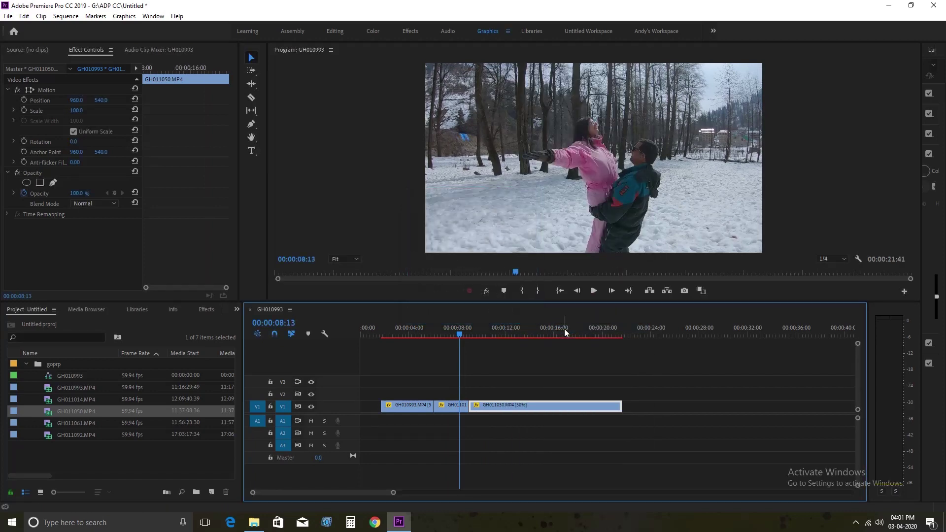
key("space")
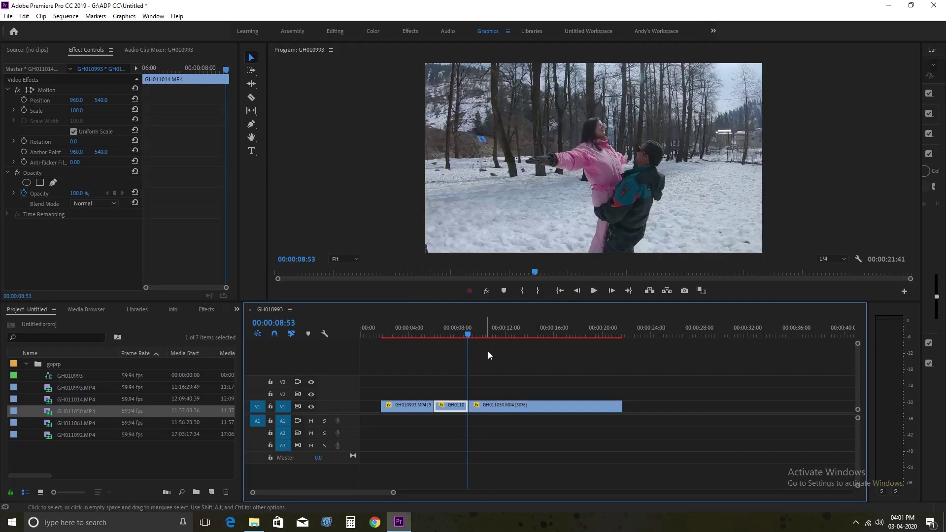
key("Up")
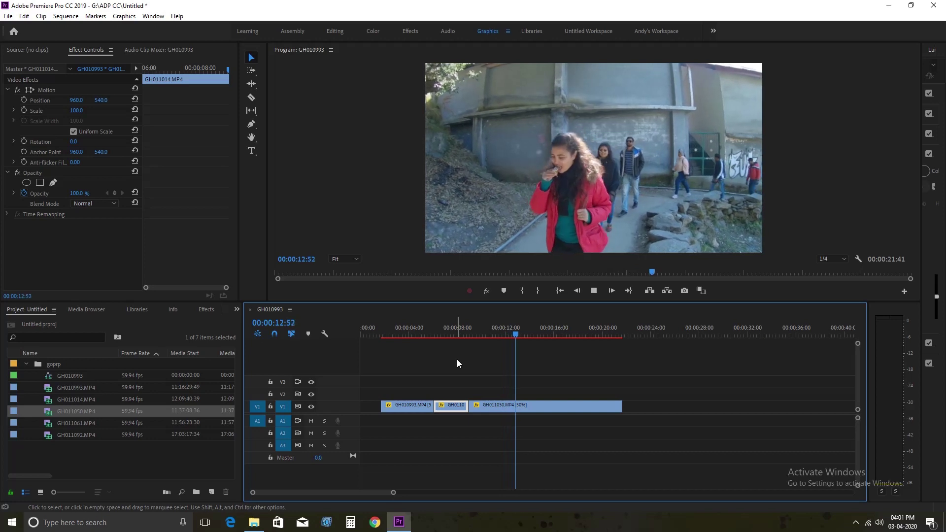
- Razor GH011050 at 00:00:11:00 with the Razor tool (C)
left_click_drag(531, 334, 470, 351)
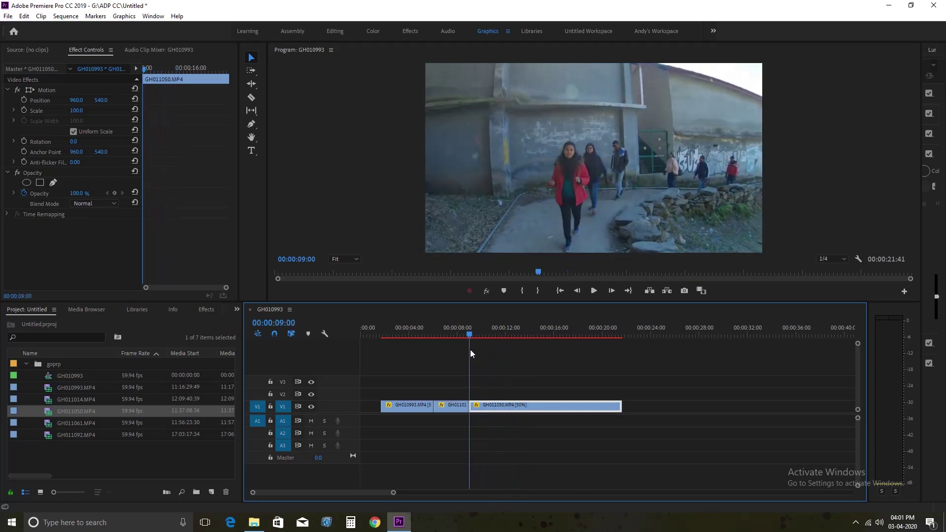
key("space")
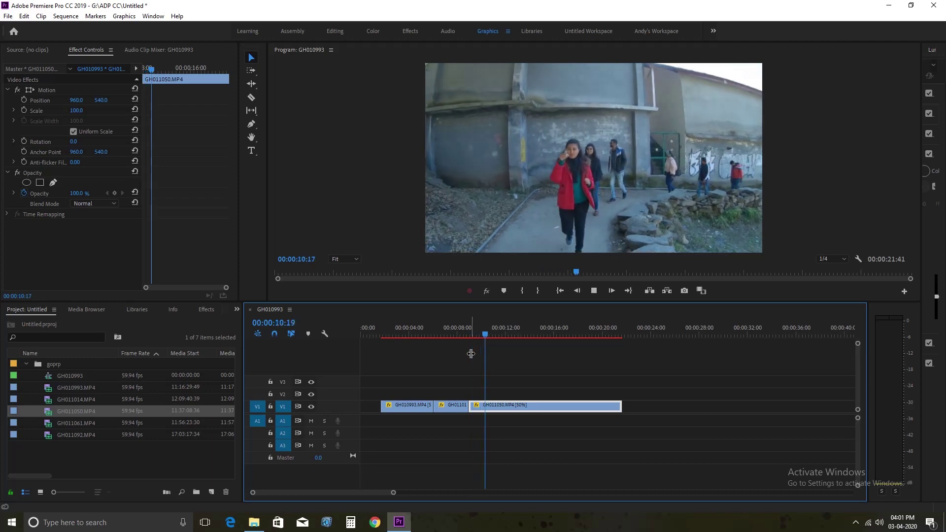
key("space")
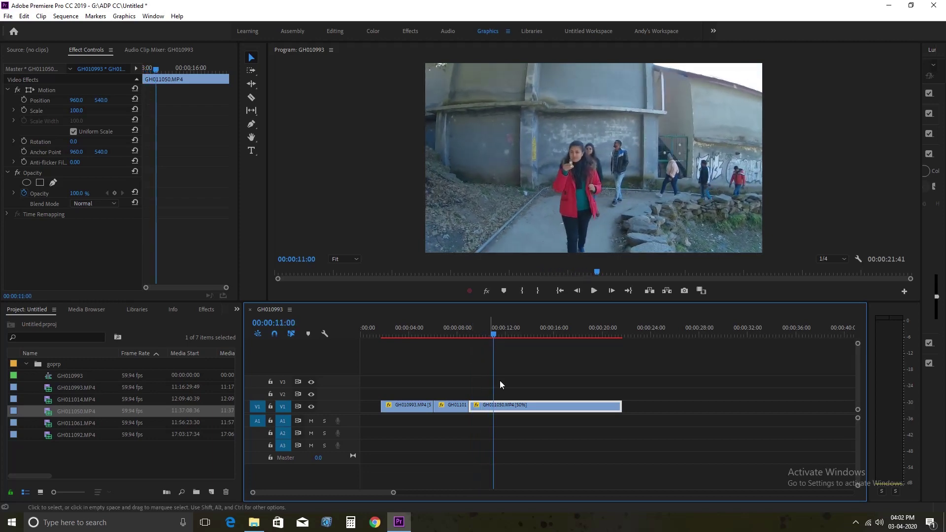
key("c")
left_click(493, 406)
left_click_drag(501, 338, 535, 341)
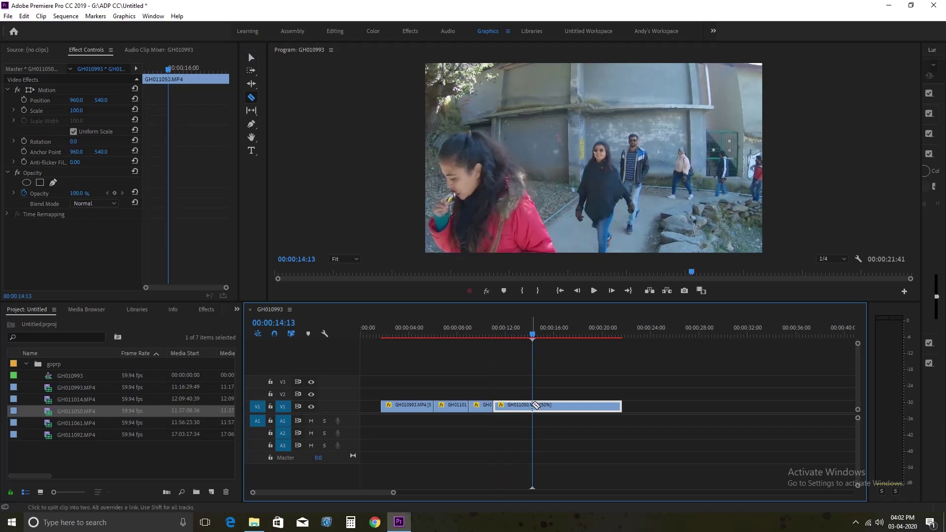
- Cut GH011050 at about 14 seconds, set that piece to 100% speed, and close the gap
left_click(533, 405)
key("v")
right_click(521, 406)
left_click(561, 330)
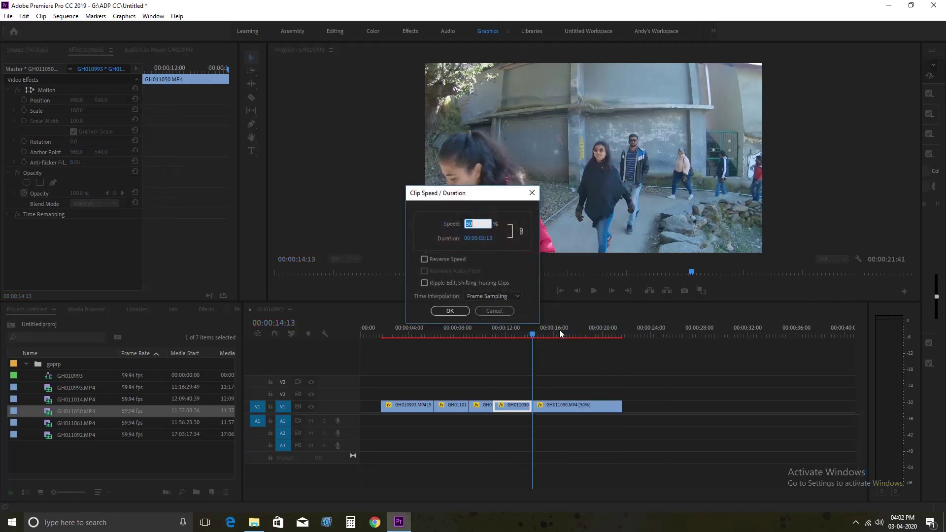
type("100.0")
key("Return")
left_click(512, 409)
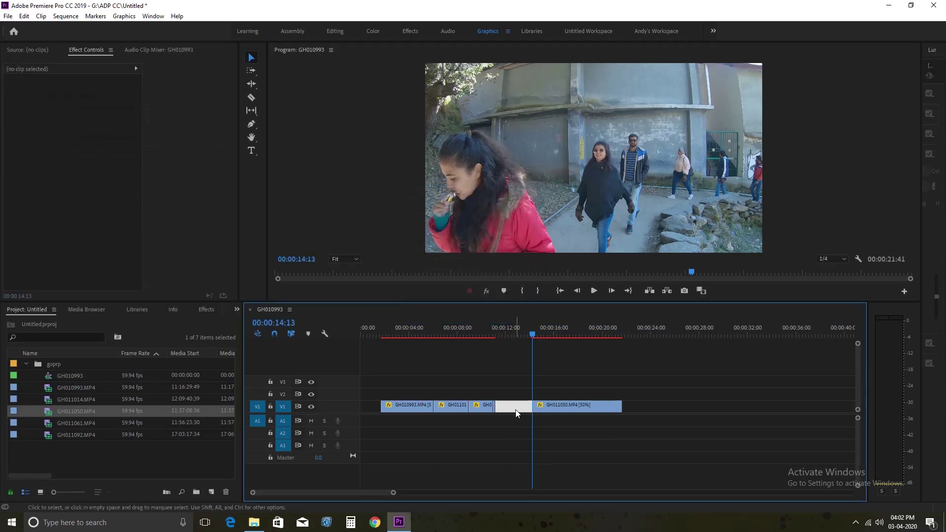
left_click(512, 328)
key("Delete")
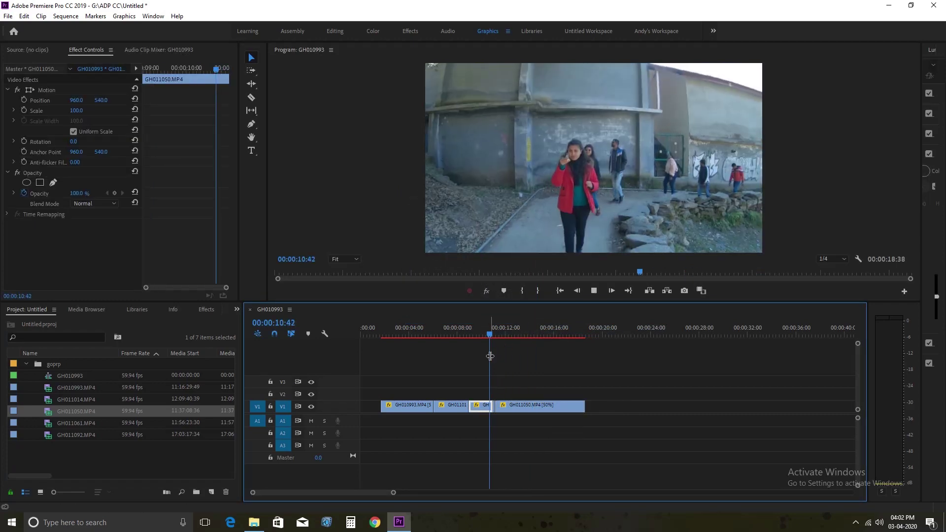
key("space")
- Cut GH011050 at about 13 seconds, set the following piece to 100%, and close the gap
key("c")
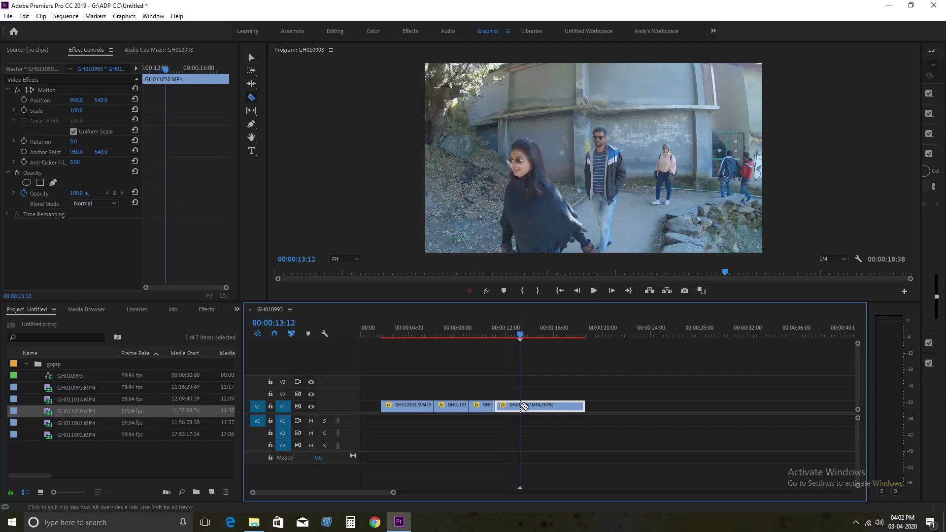
left_click(518, 405)
left_click_drag(521, 335, 556, 339)
key("v")
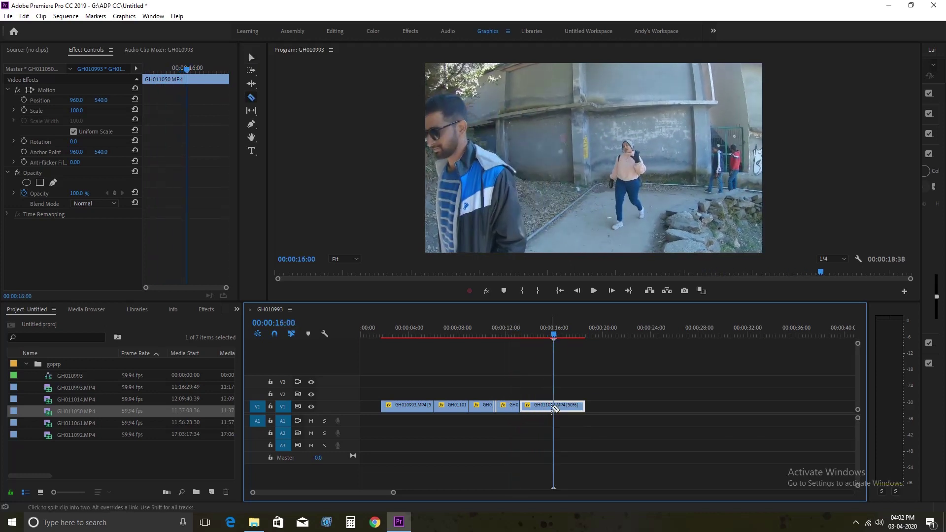
left_click(542, 409)
right_click(541, 410)
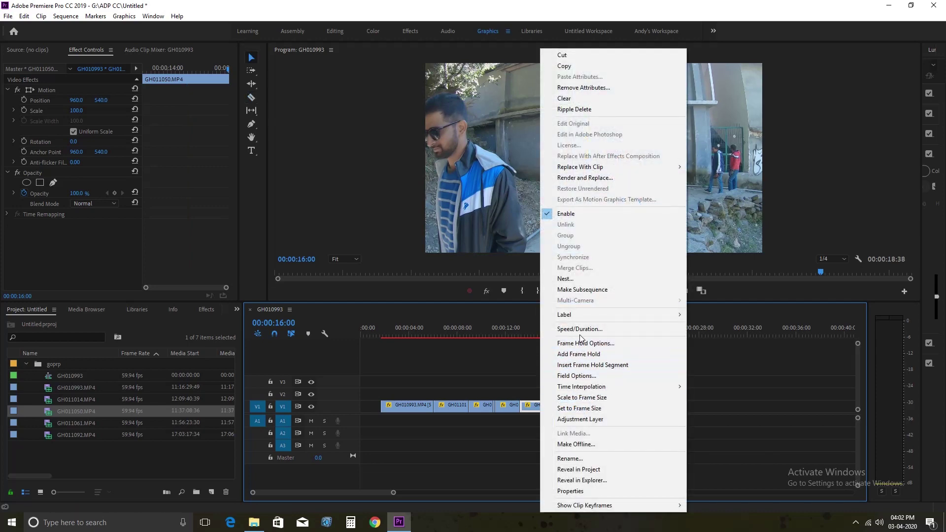
left_click(578, 329)
type("100")
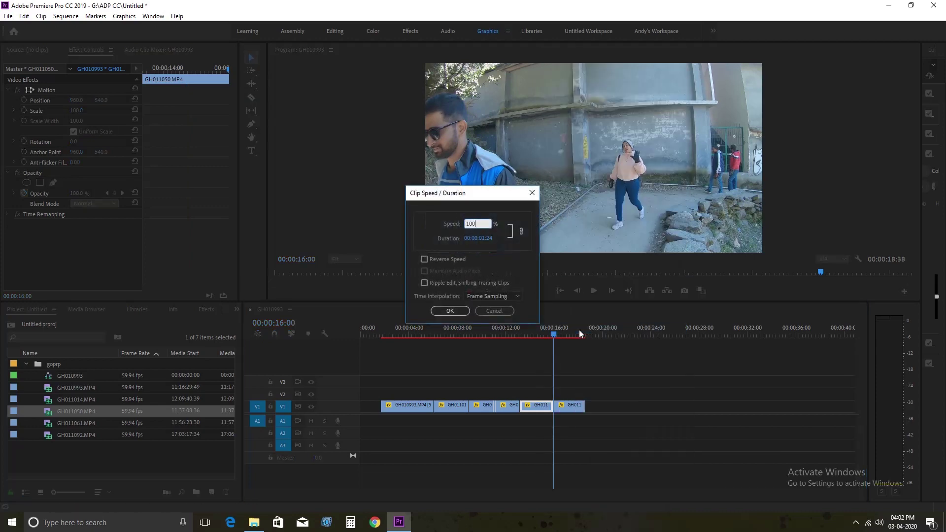
type(".0")
key("Return")
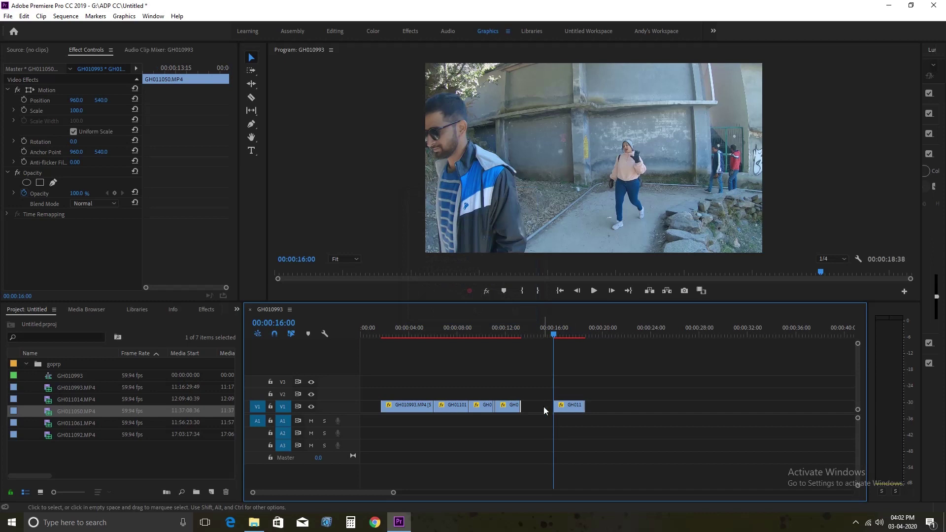
left_click(544, 409)
key("Delete")
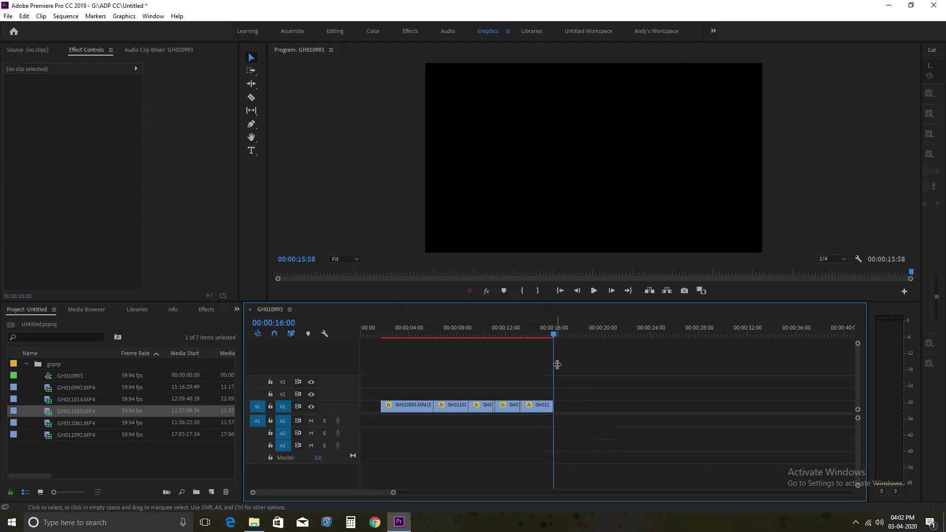
- Trim the end of the last GH011050 piece and add GH011061 after it
left_click_drag(546, 336, 535, 345)
key("space")
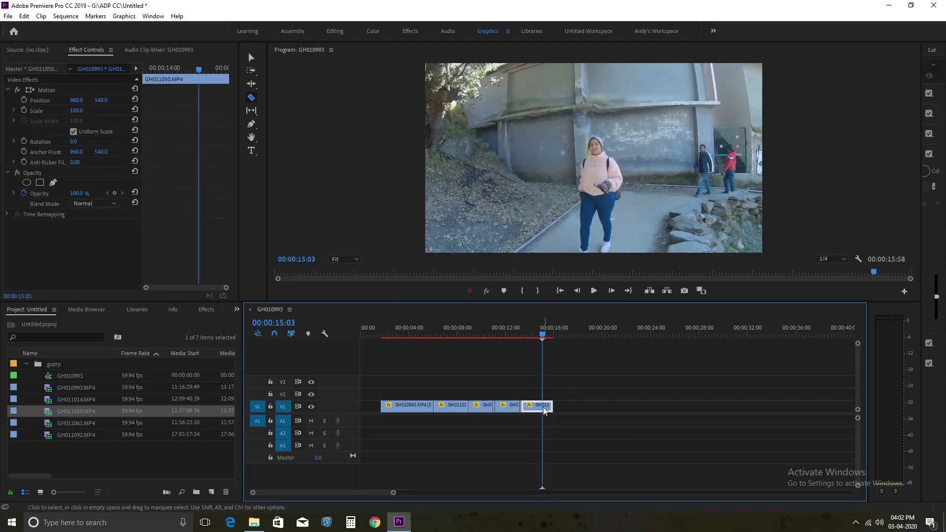
left_click_drag(552, 406, 541, 406)
left_click_drag(77, 423, 544, 407)
- Cut GH011061 at about 36 seconds and delete its first part
key("minus")
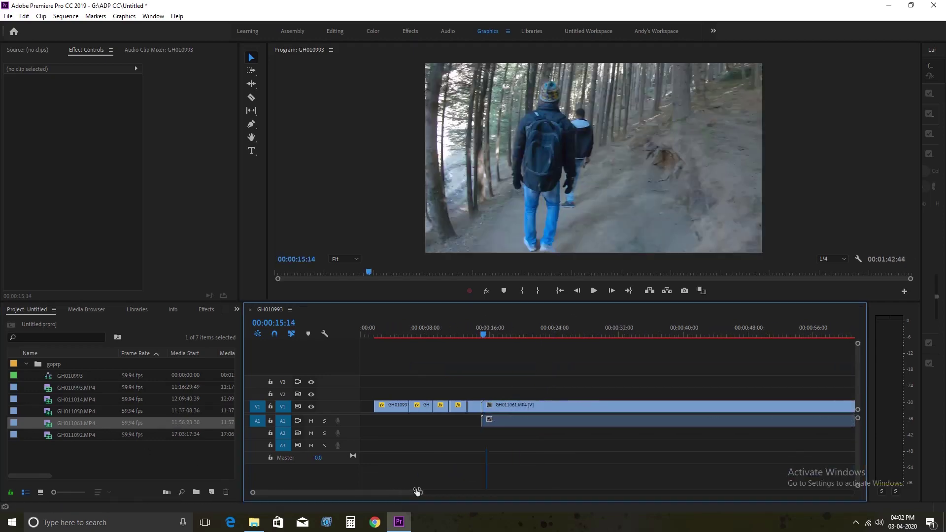
mouse_move(424, 335)
left_mouse_down()
mouse_move(505, 339)
mouse_move(494, 340)
left_mouse_up()
key("c")
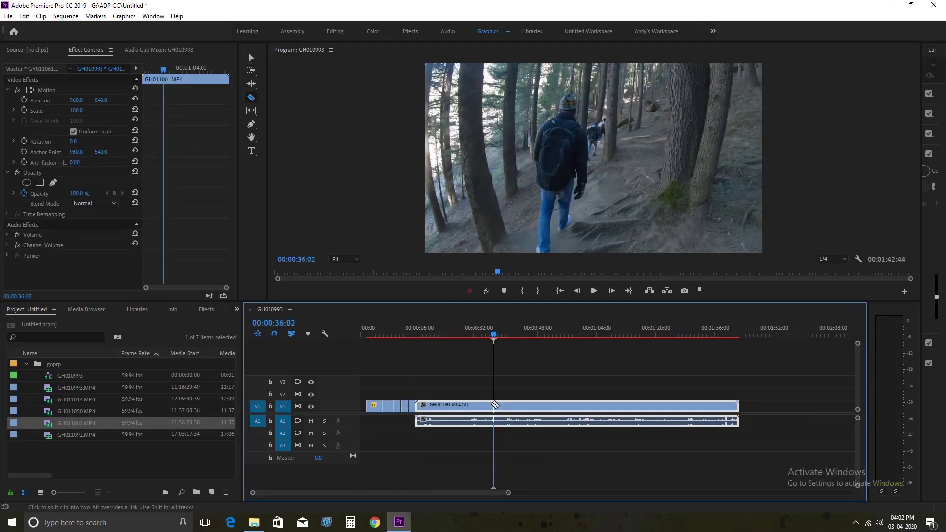
left_click(495, 406)
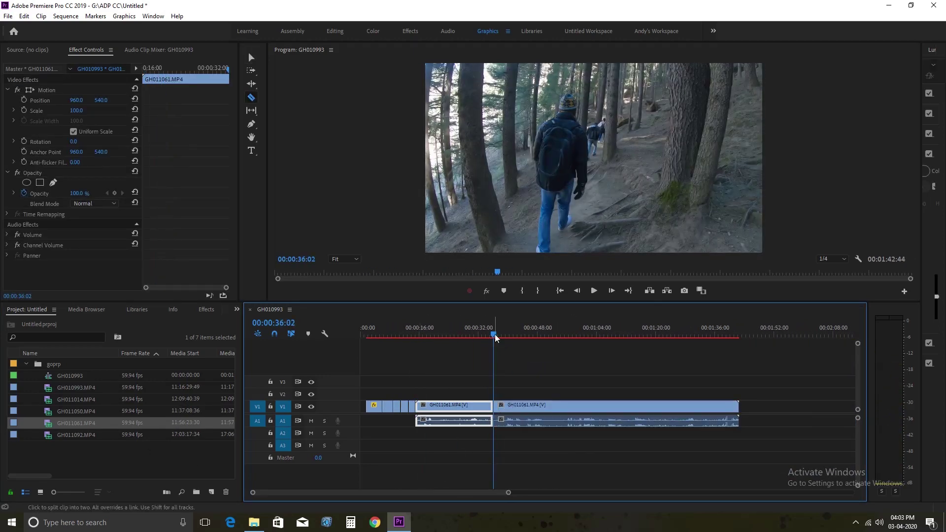
mouse_move(495, 337)
left_mouse_down()
mouse_move(512, 356)
mouse_move(437, 421)
mouse_move(496, 412)
left_mouse_up()
key("v")
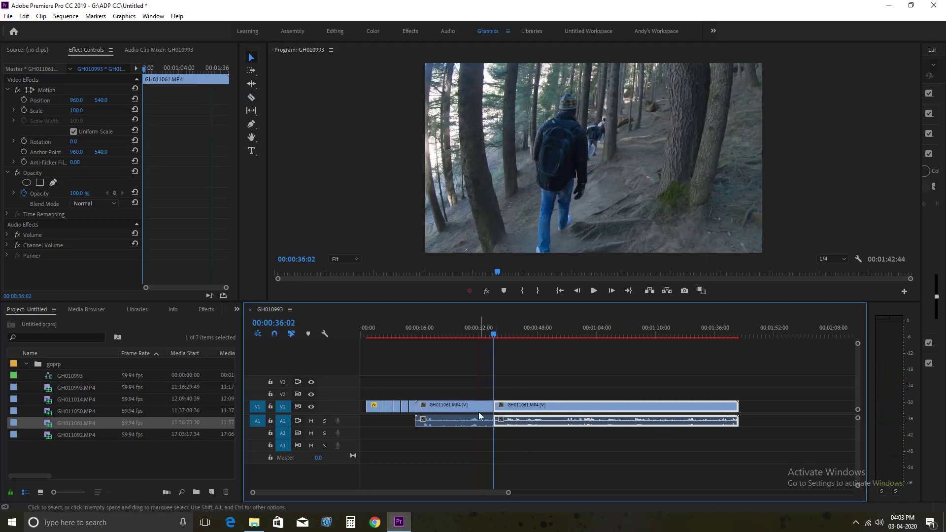
left_click(474, 410)
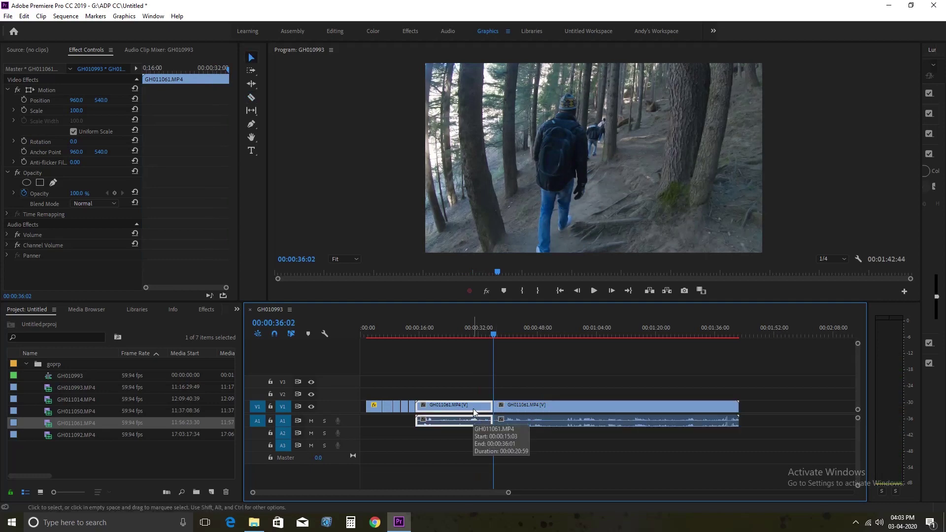
key("Delete")
- Unlink the remaining GH011061 clip and delete its audio, then preview the sequence
left_click(509, 422)
right_click(509, 422)
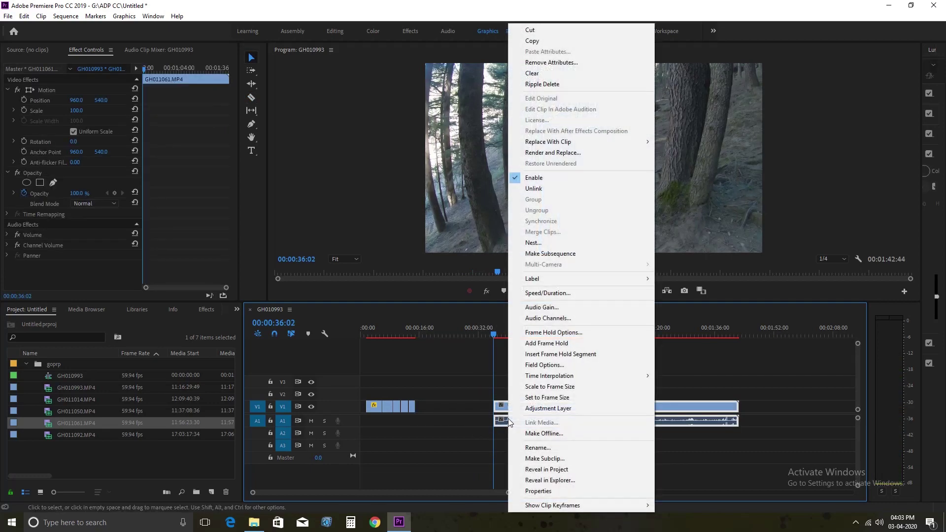
left_click(530, 193)
left_click(524, 418)
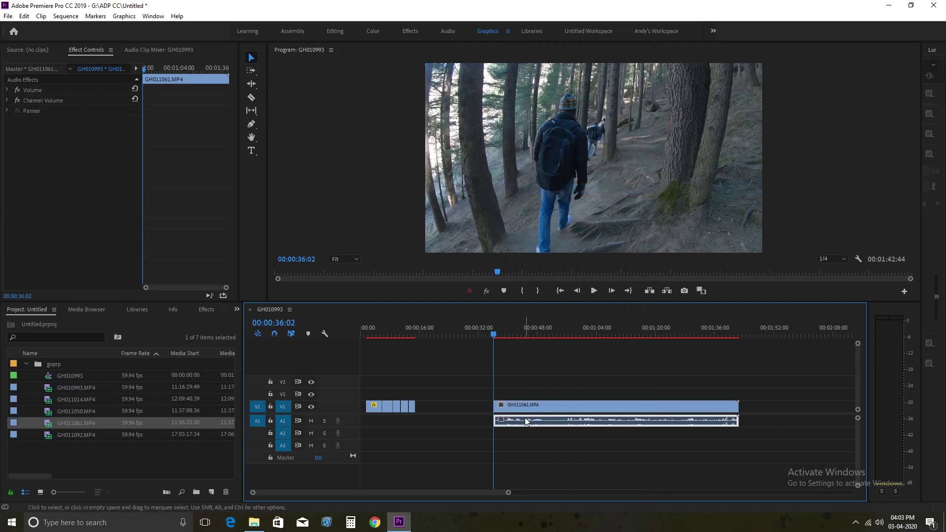
key("Delete")
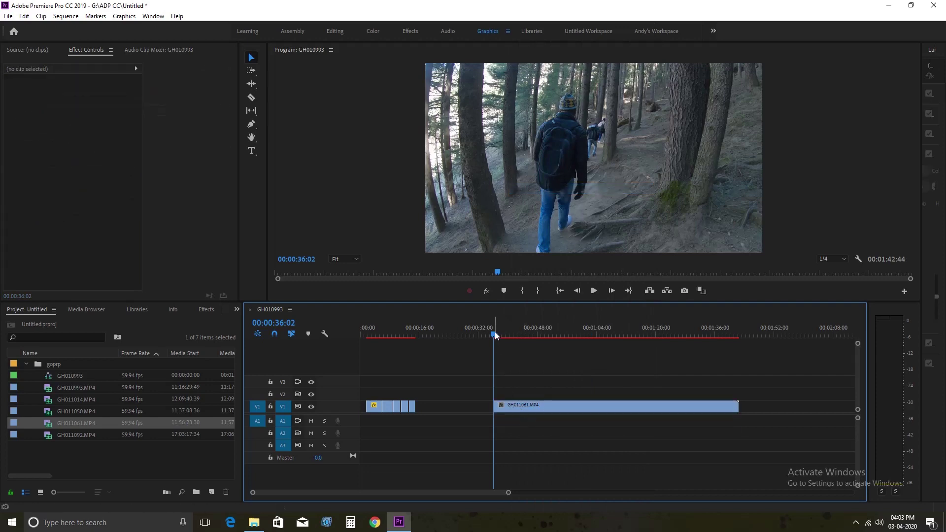
left_click(496, 335)
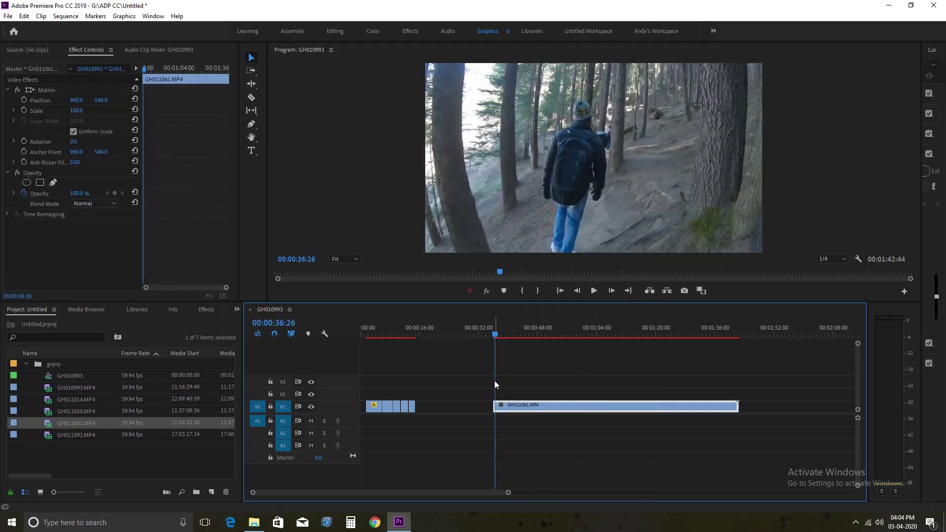
left_click_drag(508, 493, 470, 492)
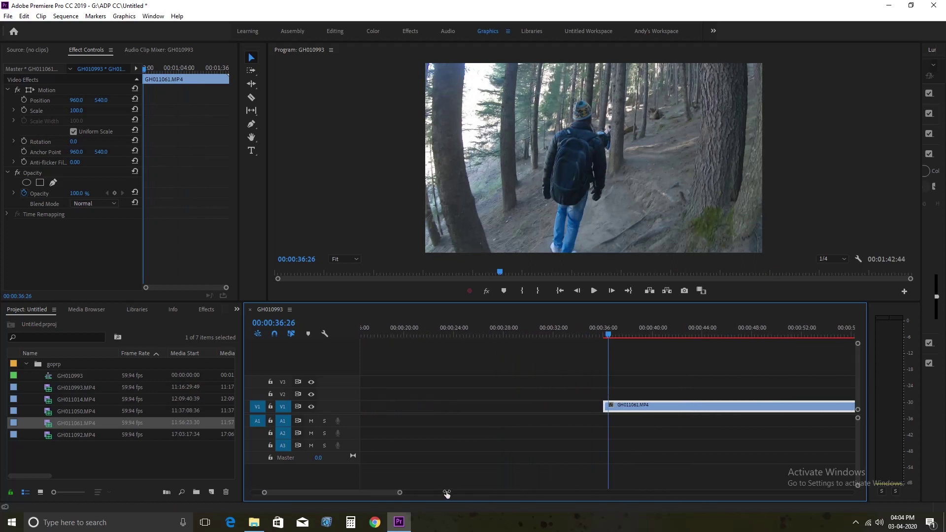
key("space")
key("space")
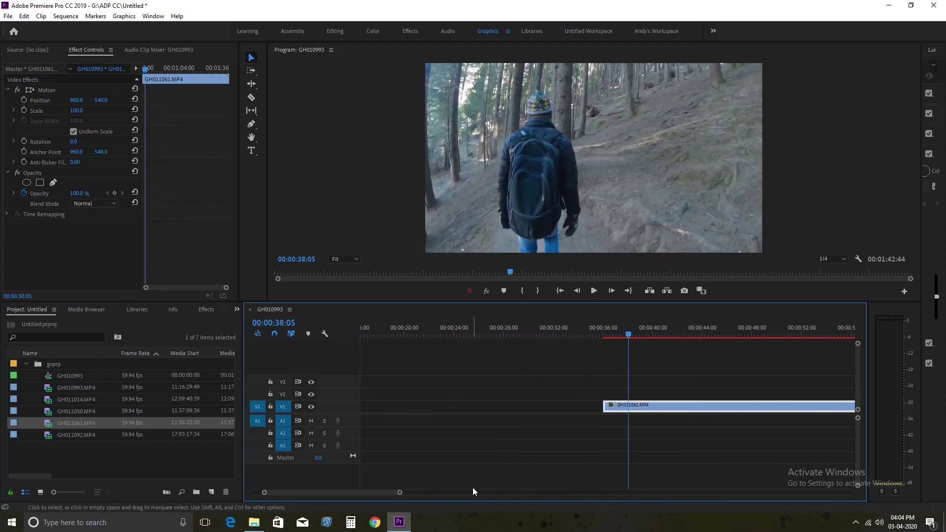
- Move the short GH011061 piece earlier on V1, slow it to 50%, and play it back
mouse_move(630, 407)
left_mouse_down()
mouse_move(529, 420)
mouse_move(614, 407)
mouse_move(529, 407)
left_mouse_up()
right_click(529, 407)
left_click(534, 375)
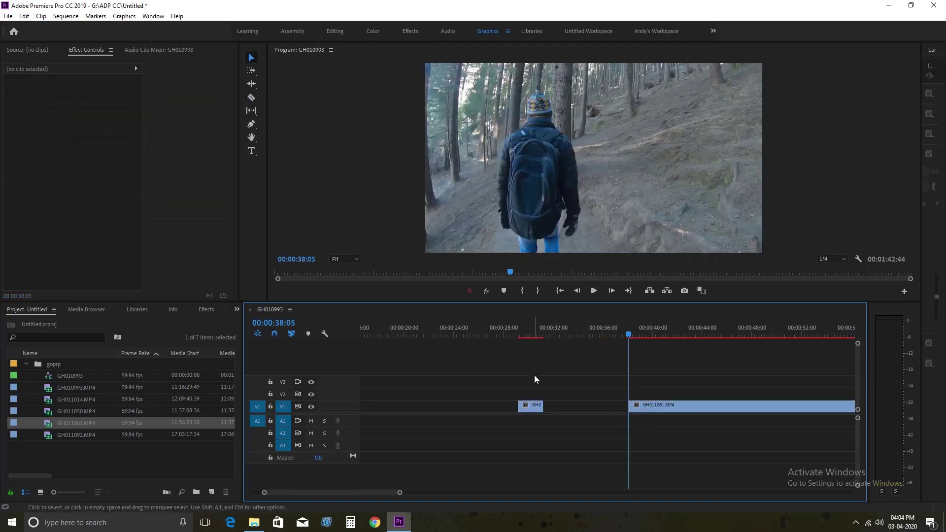
right_click(532, 407)
left_click(571, 330)
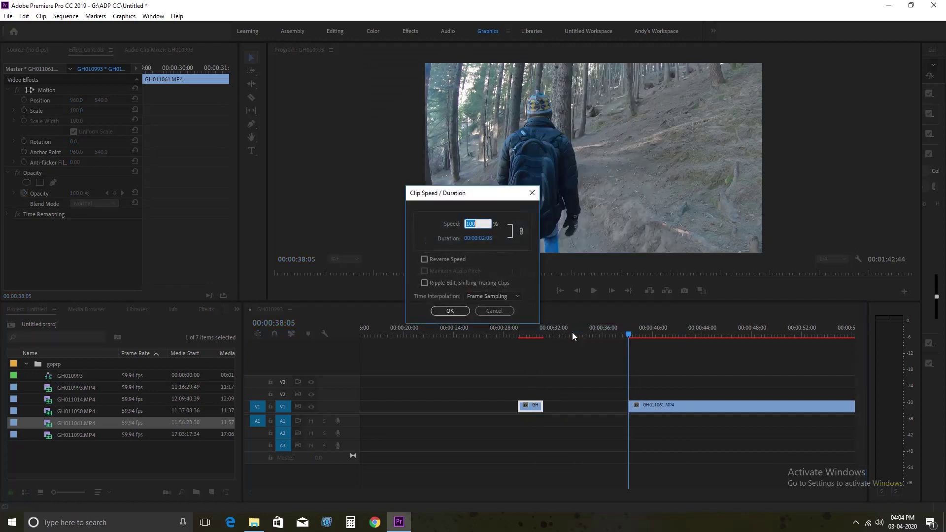
type("50")
key("Return")
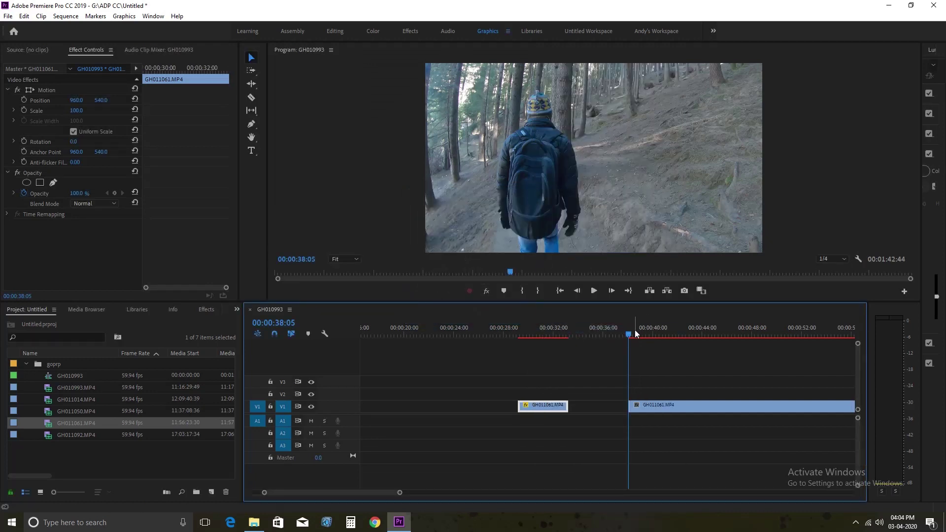
left_click_drag(636, 334, 522, 368)
key("space")
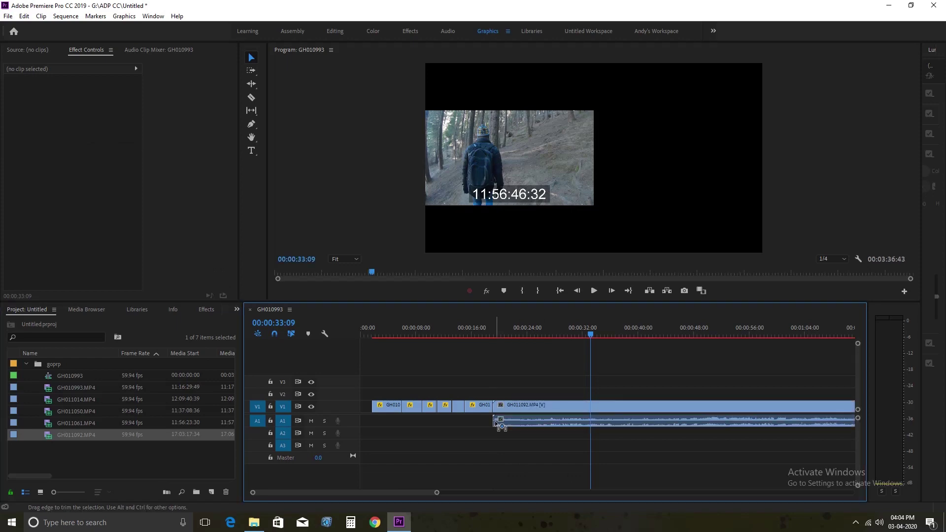
- Unlink GH011092 and delete its audio
right_click(513, 426)
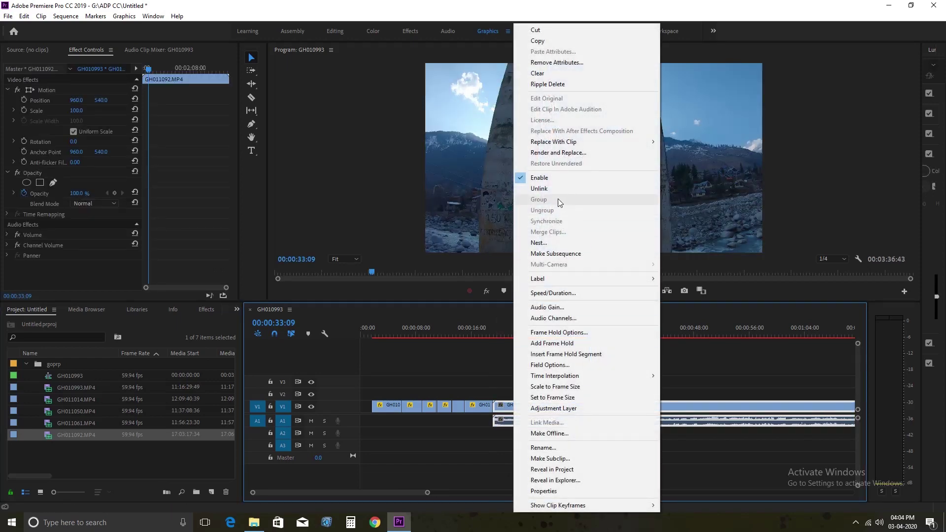
left_click(538, 188)
left_click(530, 426)
key("Delete")
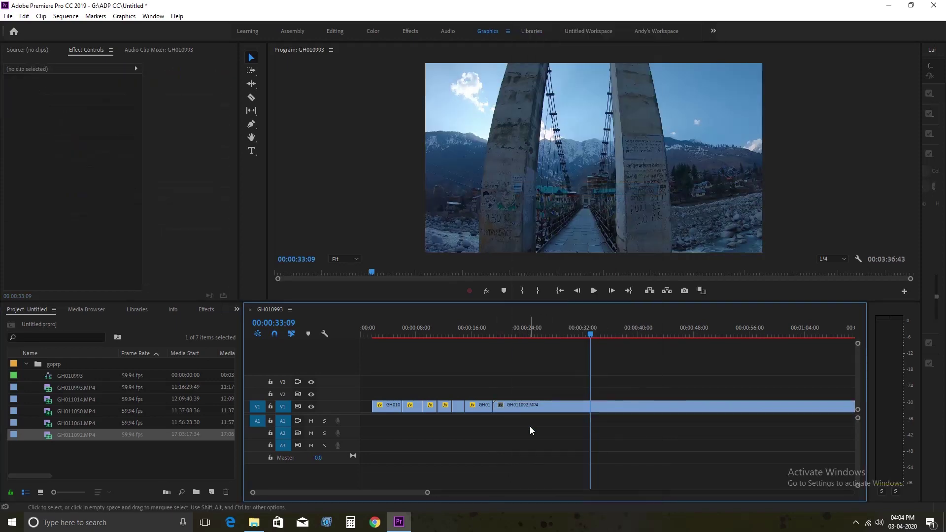
- Split GH011092 at 00:00:37:15 and delete the tail after the cut
left_click_drag(522, 336, 627, 340)
key("c")
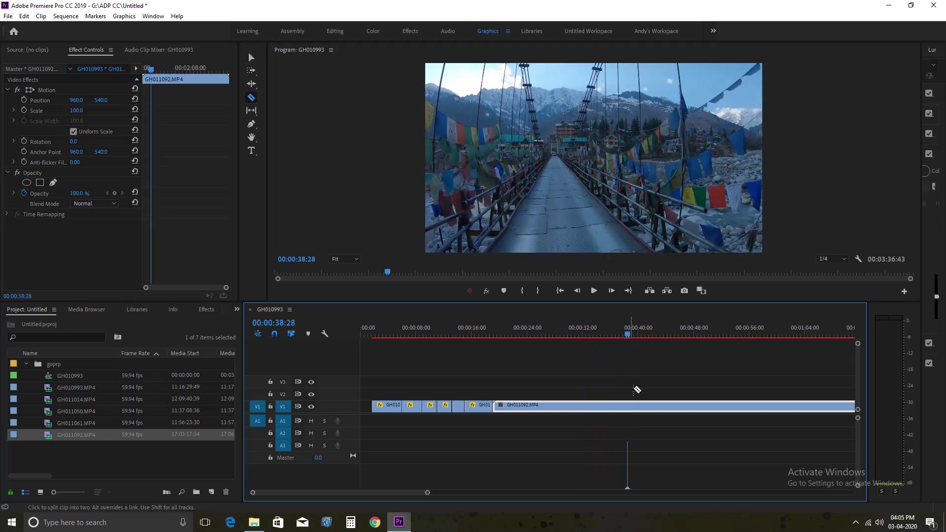
mouse_move(632, 340)
left_mouse_down()
mouse_move(627, 348)
mouse_move(618, 340)
left_mouse_up()
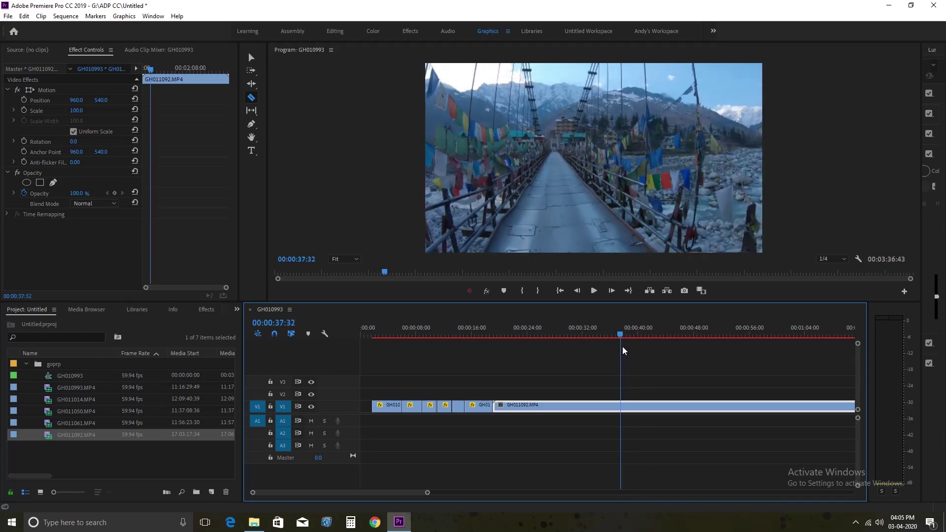
left_click(619, 405)
key("v")
left_click(652, 409)
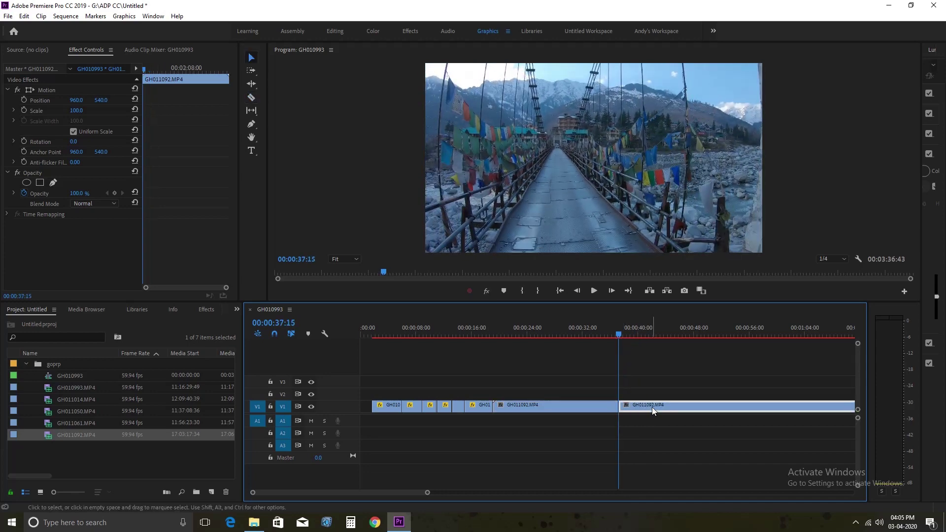
key("Delete")
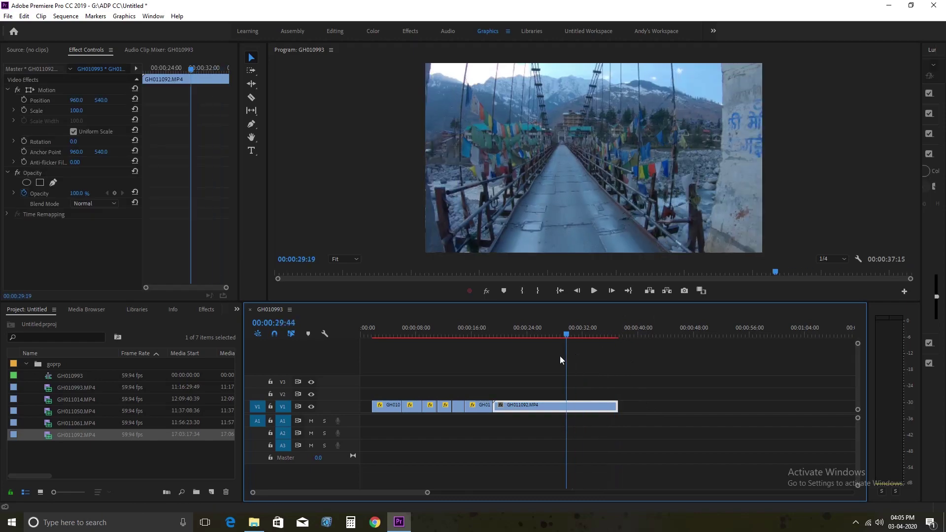
- Slow GH011092 to 50% speed
left_click_drag(620, 334, 498, 375)
left_click(530, 405)
right_click(530, 403)
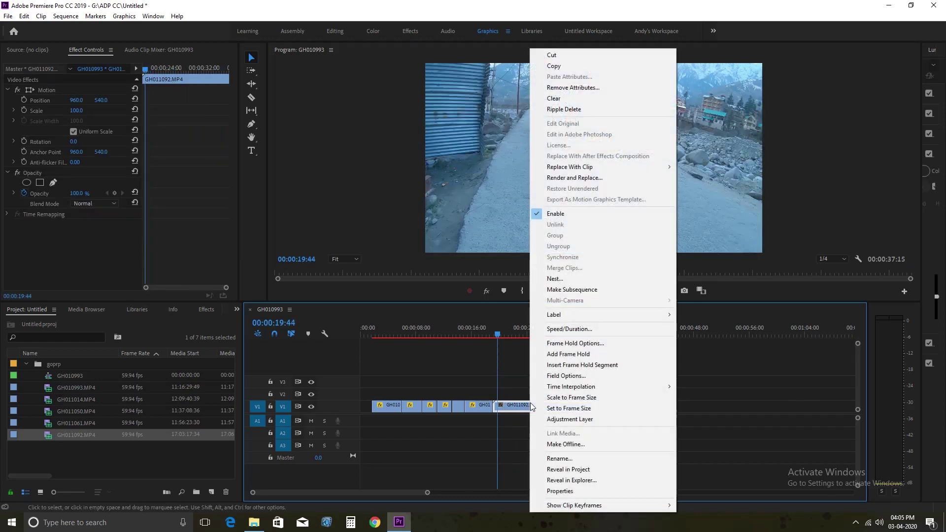
left_click(566, 324)
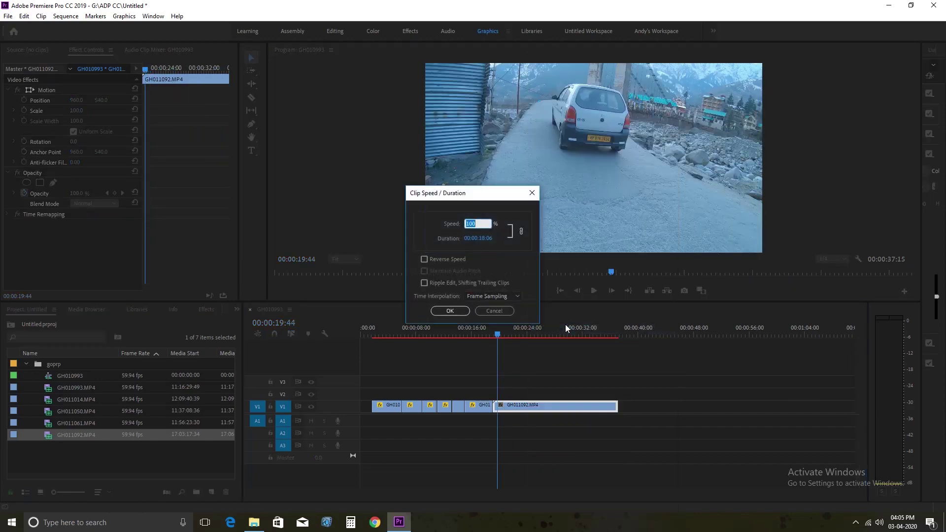
type("50")
key("Return")
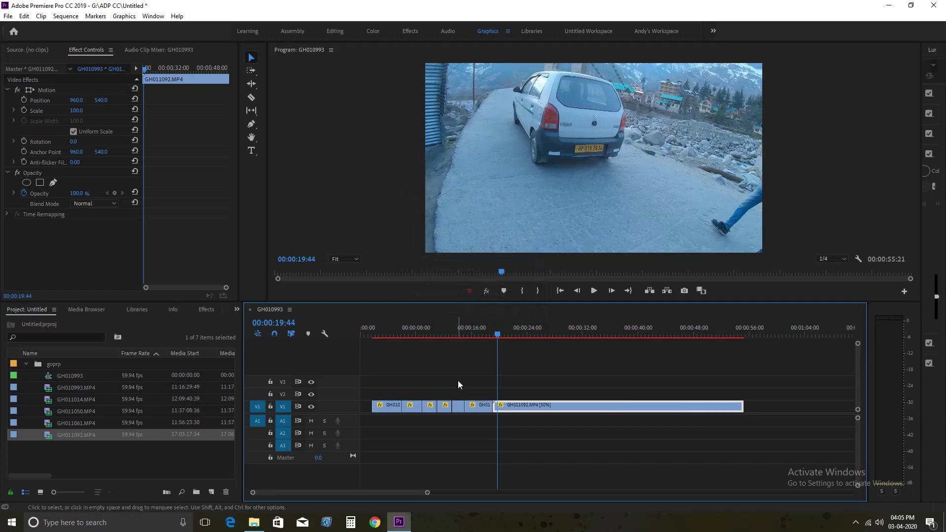
- Split GH011092 at 00:00:32:22, delete the first part, and close the gap
left_click_drag(499, 334, 585, 334)
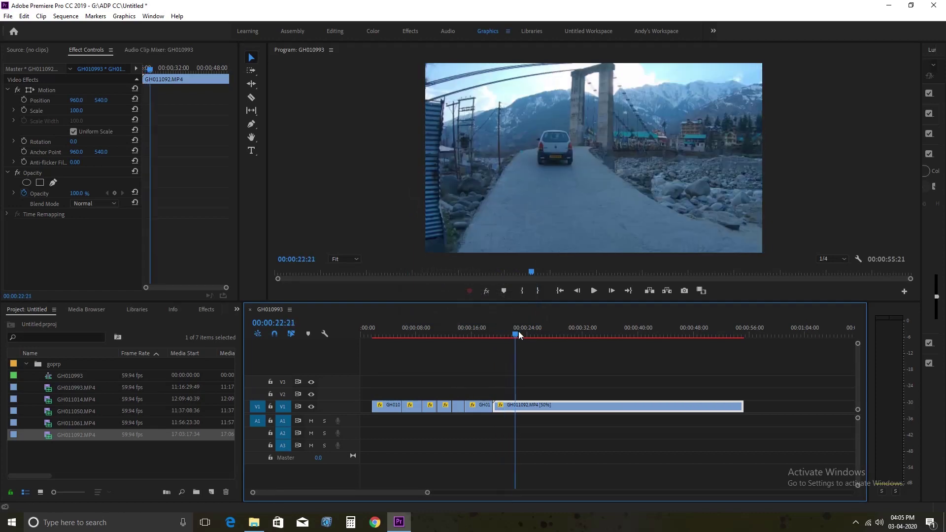
key("ctrl+k")
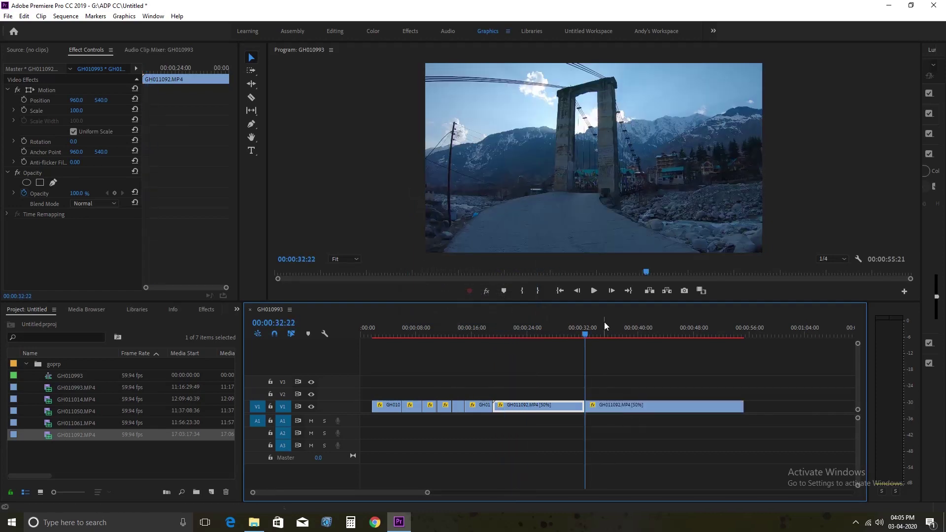
left_click(546, 427)
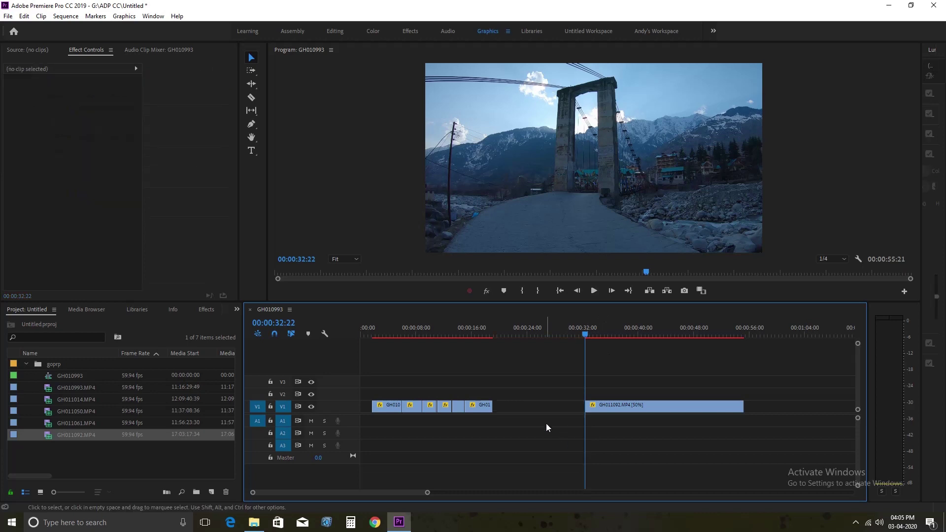
left_click(544, 407)
key("Delete")
left_click(545, 409)
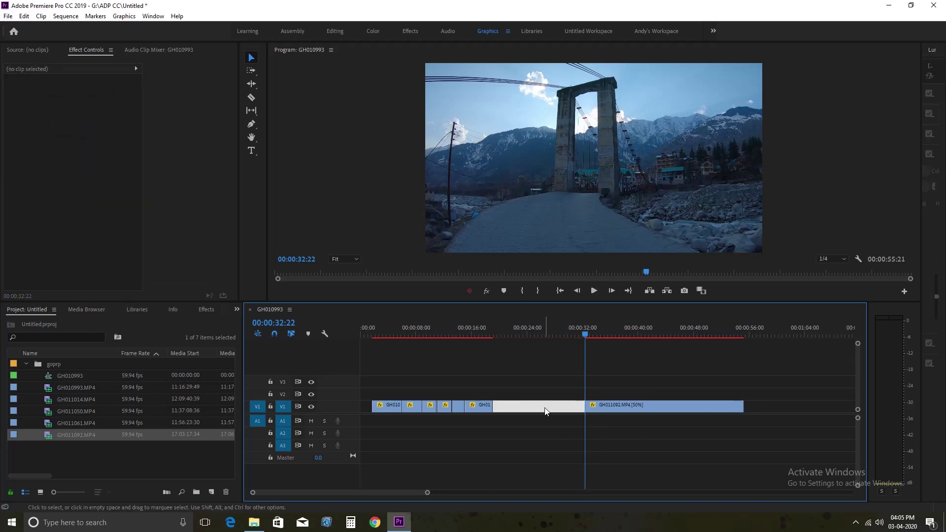
key("Delete")
- Razor the slowed GH011092 at 00:00:38:15
left_click(547, 406)
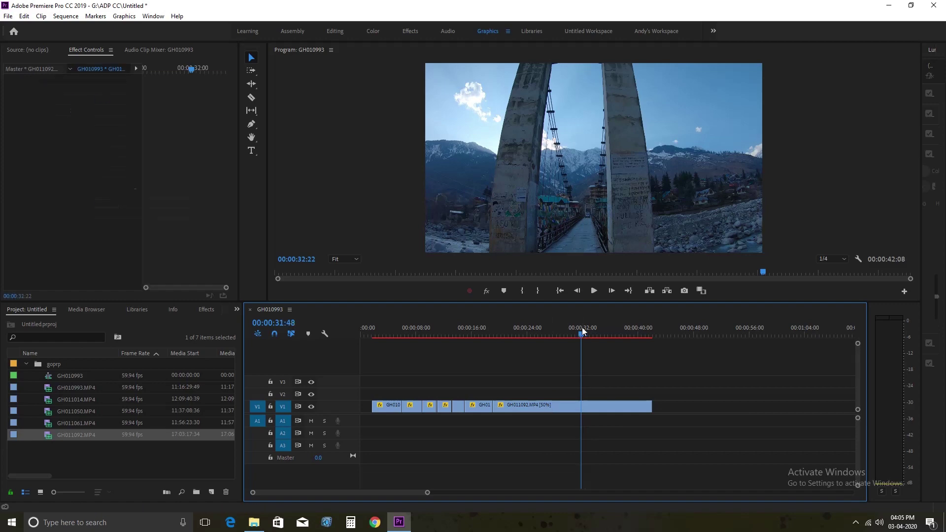
key("c")
left_click(515, 406)
left_click_drag(497, 335, 625, 335)
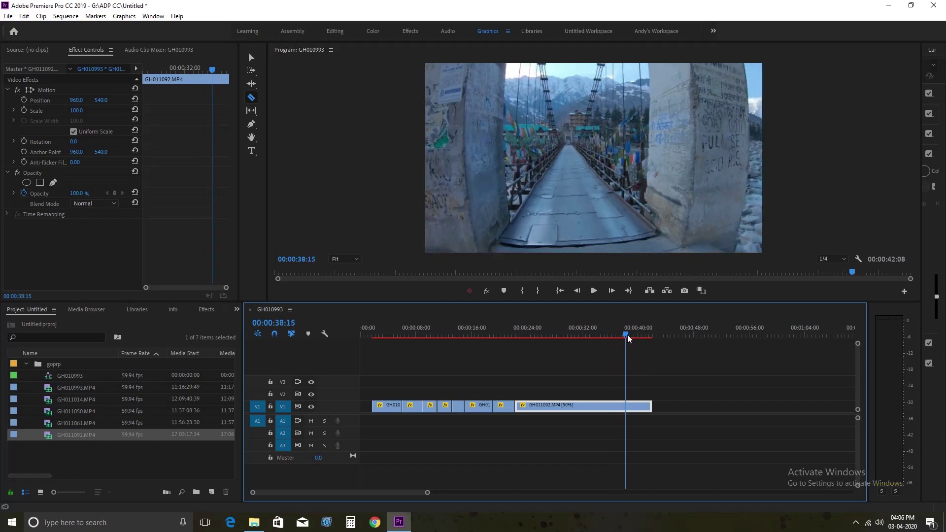
left_click(627, 404)
- Remove the middle GH011092 piece and close the gap on V1
key("v")
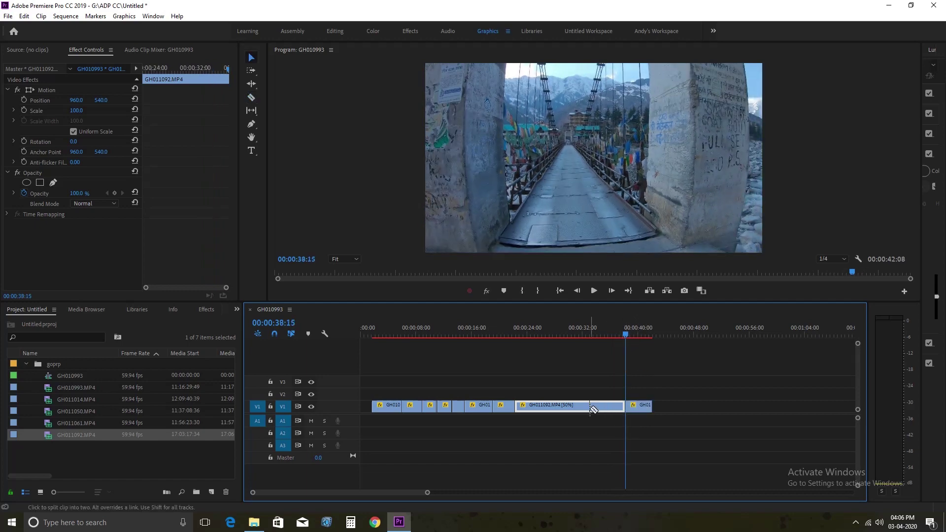
right_click(590, 409)
left_click(635, 331)
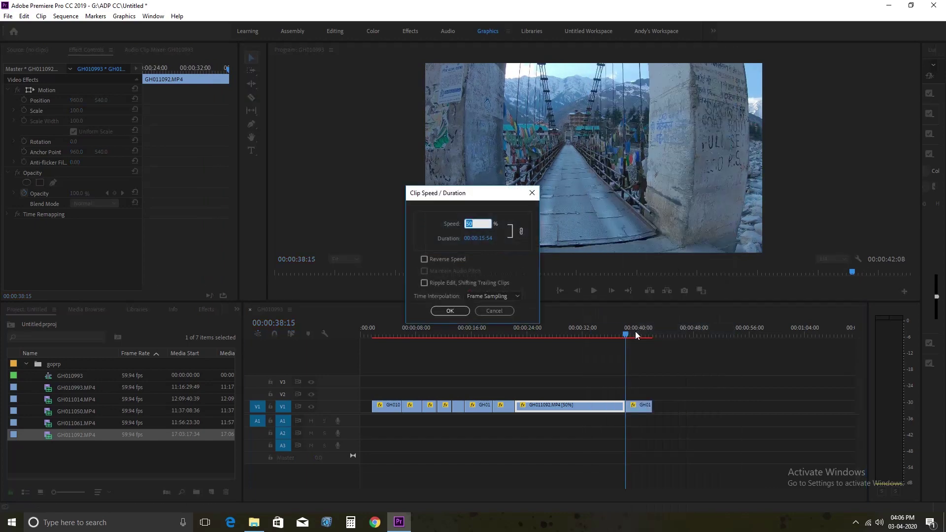
key("Return")
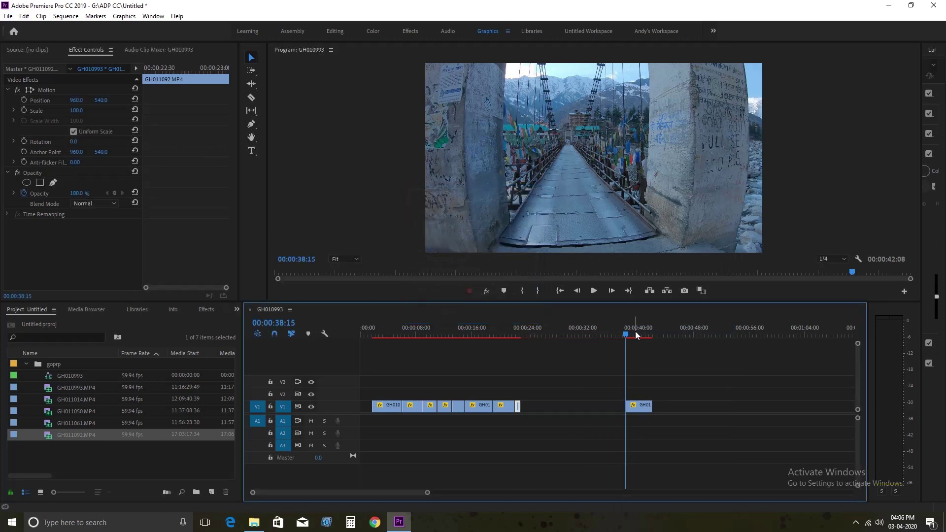
left_click(553, 410)
key("Delete")
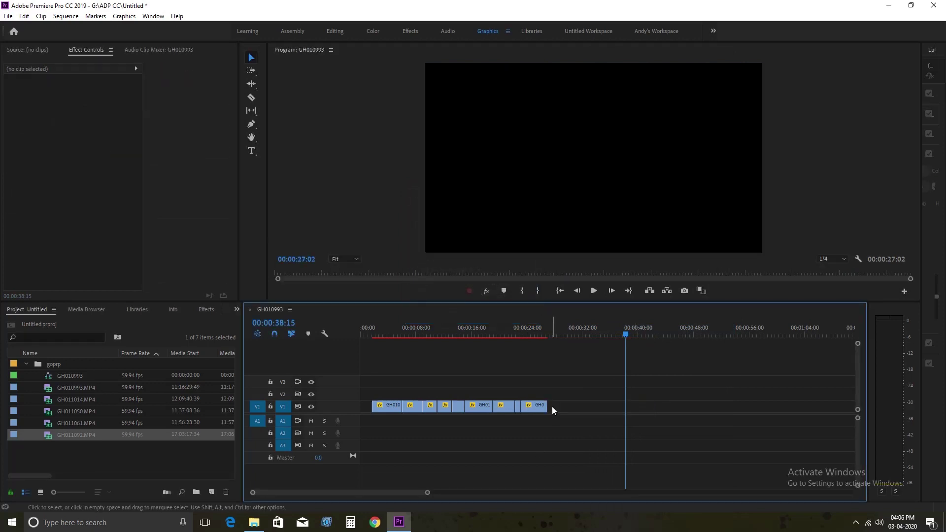
- Play back the end of the sequence and return the playhead to the start
left_click(557, 335)
key("Up")
key("space")
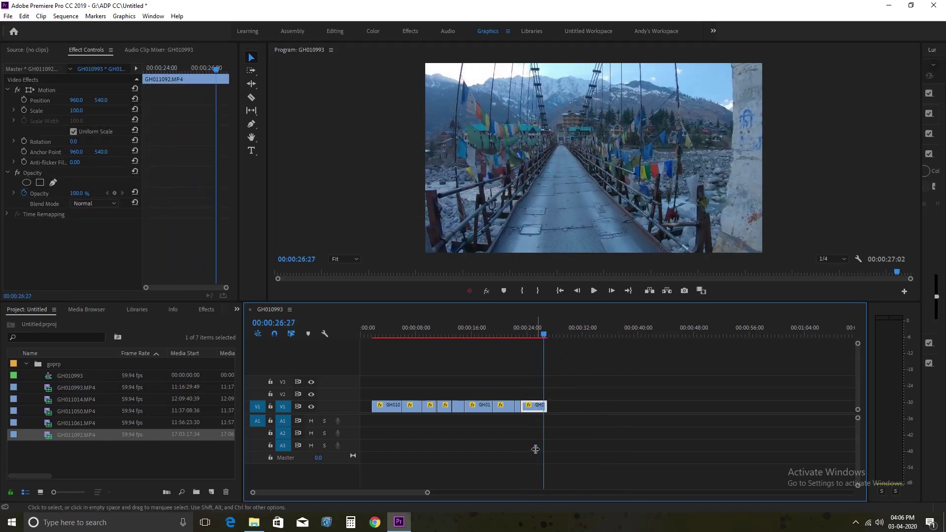
left_click_drag(541, 333, 373, 335)
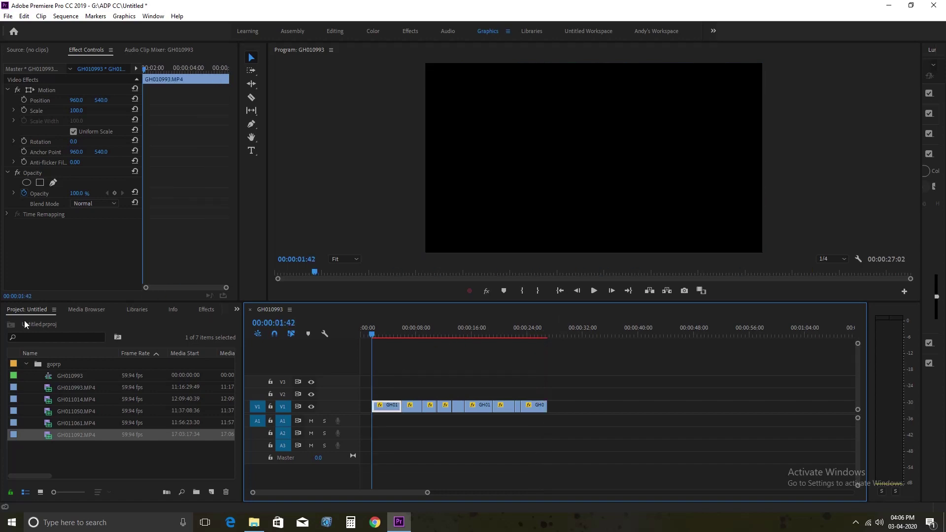
- Add a Cross Dissolve from Video Transitions > Dissolve at the cut near 00:00:06 and preview
left_click(201, 311)
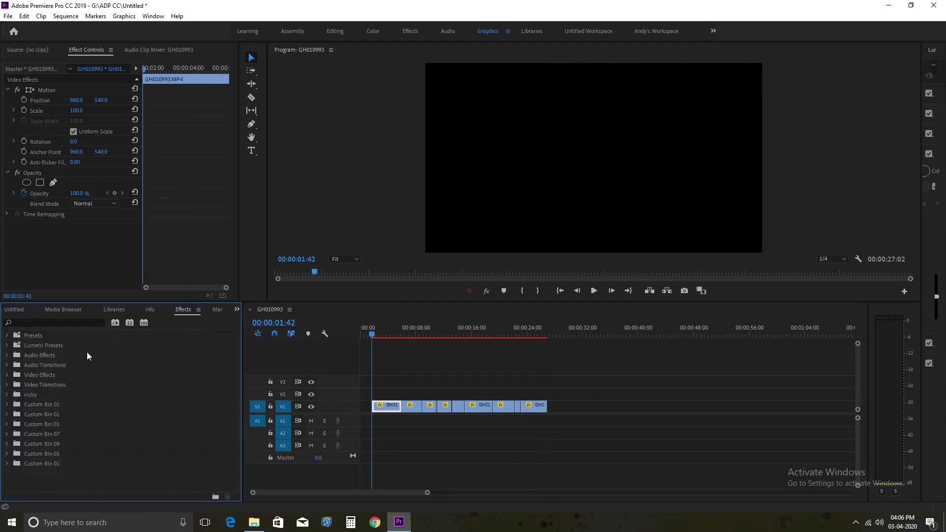
left_click(7, 385)
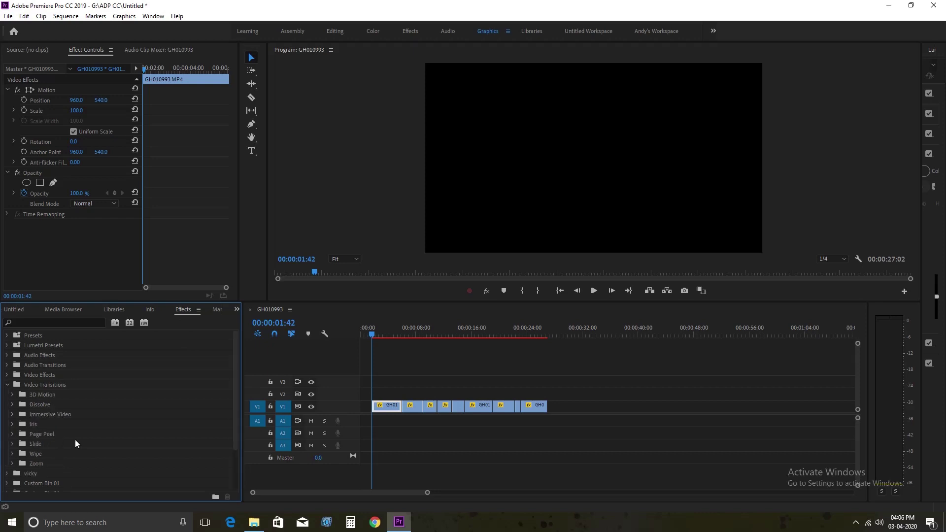
left_click(12, 404)
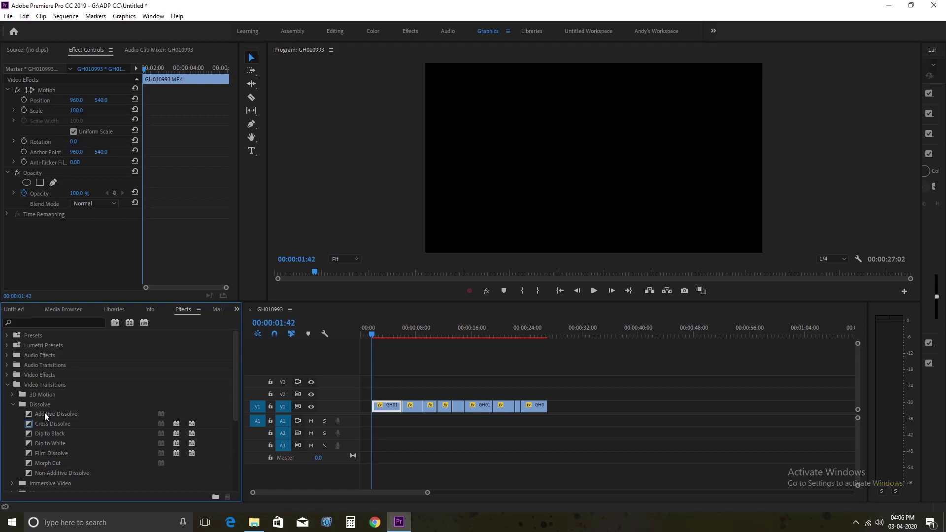
left_click_drag(39, 421, 259, 445)
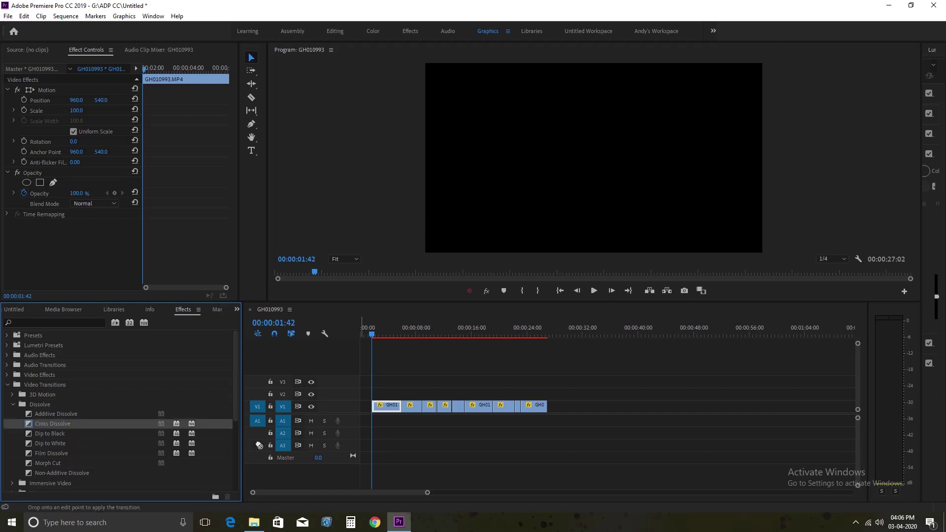
key("equal")
key("equal")
key("equal")
mouse_move(116, 424)
left_mouse_down()
mouse_move(694, 419)
mouse_move(688, 407)
left_mouse_up()
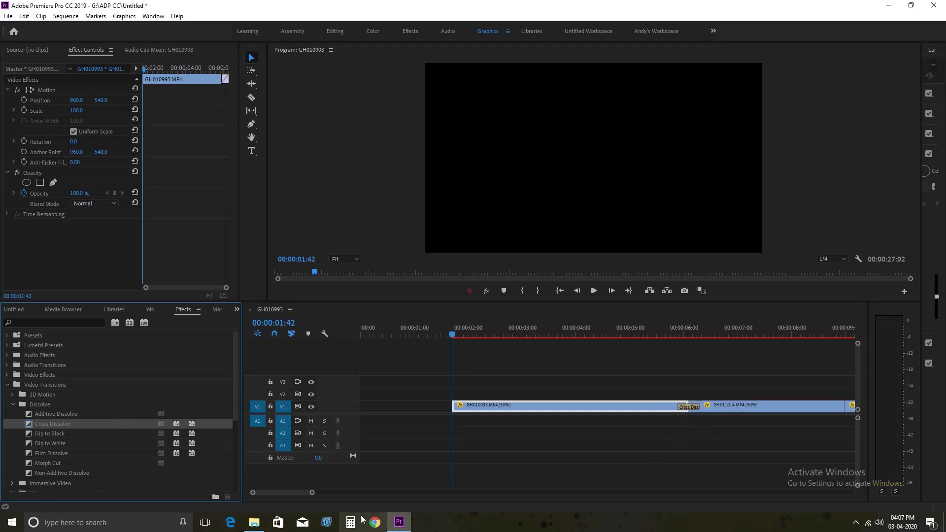
left_click_drag(310, 493, 360, 491)
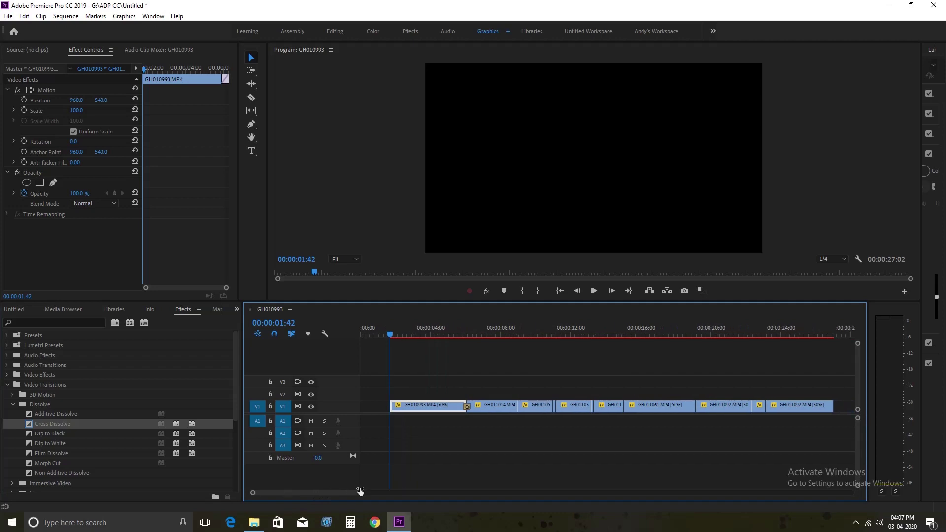
mouse_move(391, 335)
left_mouse_down()
mouse_move(402, 353)
mouse_move(397, 419)
left_mouse_up()
key("space")
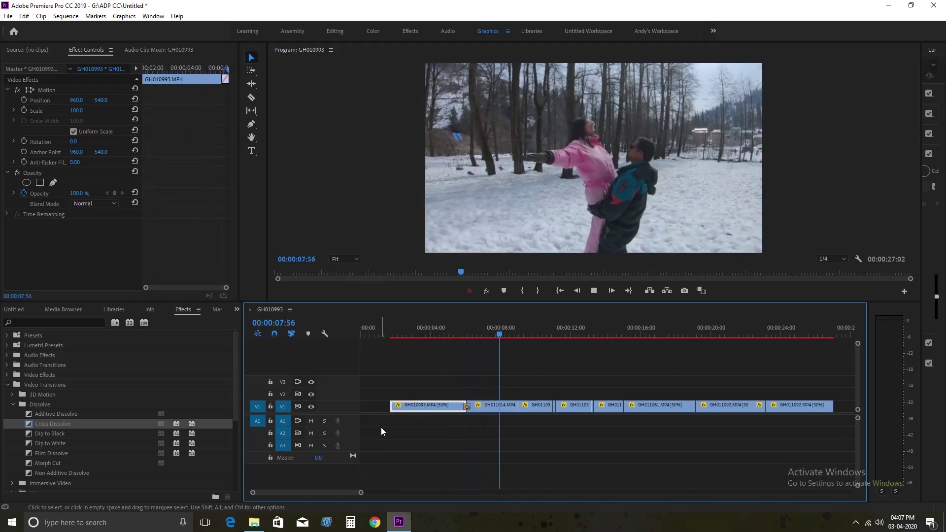
key("space")
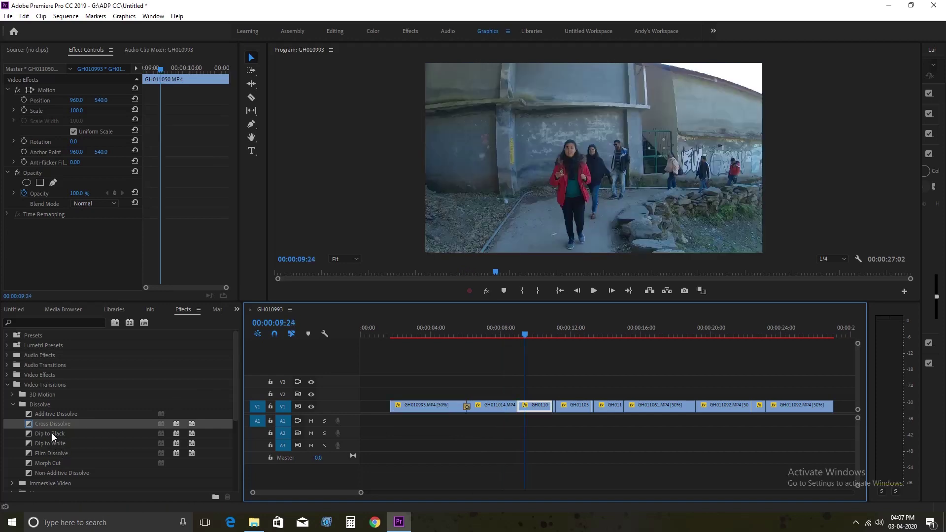
- Add Dip to Black at the GH011014 cut and preview it
left_click_drag(51, 433, 523, 415)
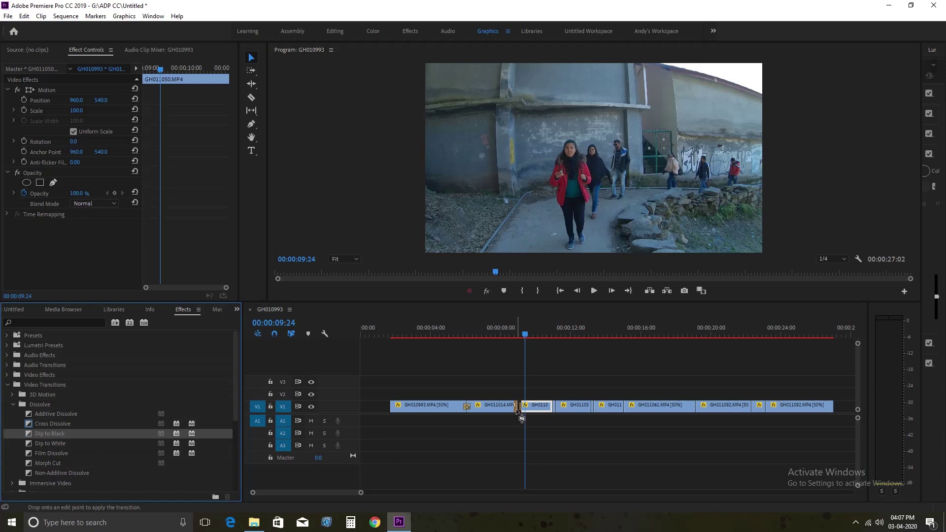
left_click(517, 335)
left_click(503, 339)
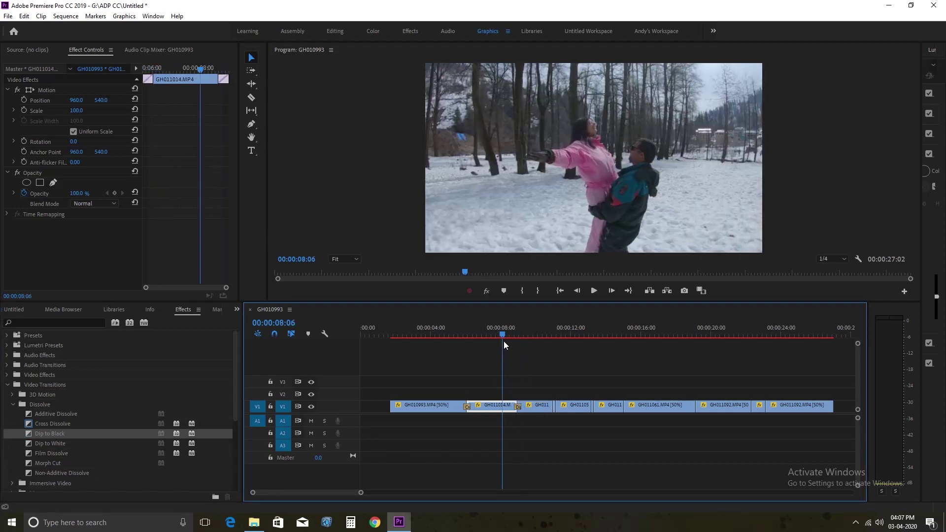
key("space")
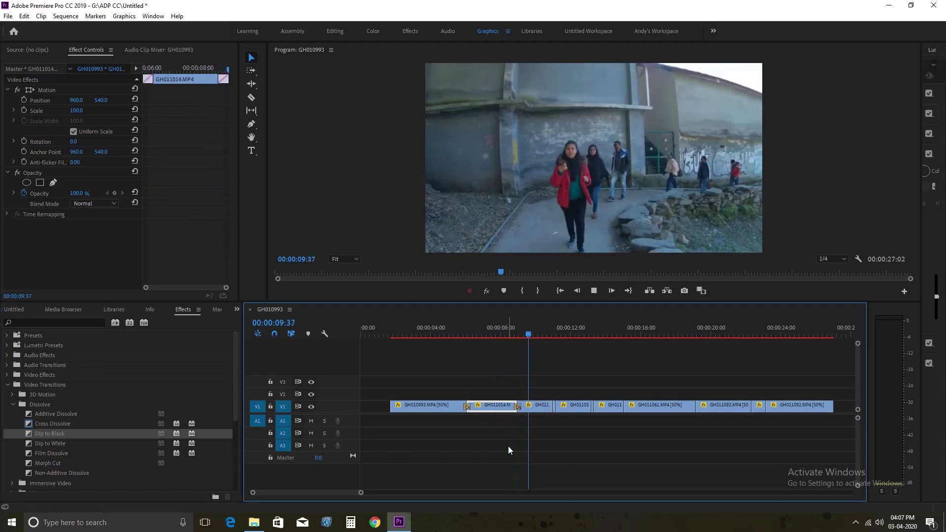
- Add Film Dissolve at the cut near 00:00:15 and Additive Dissolve at the following cut
left_click(618, 336)
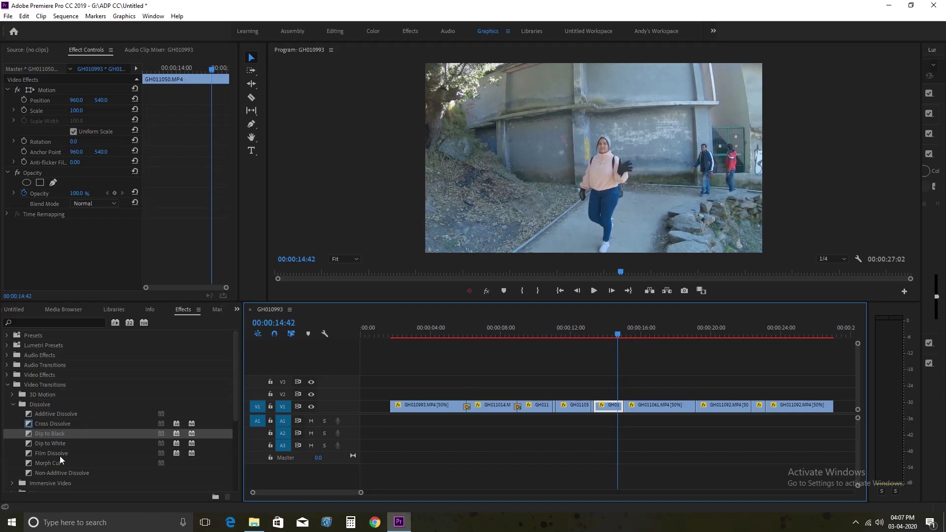
left_click_drag(53, 453, 626, 410)
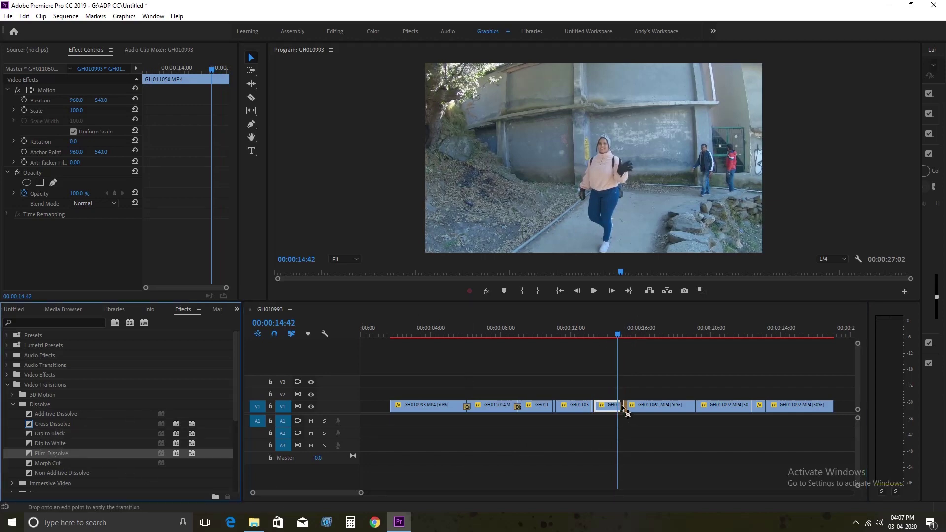
left_click_drag(627, 413, 627, 413)
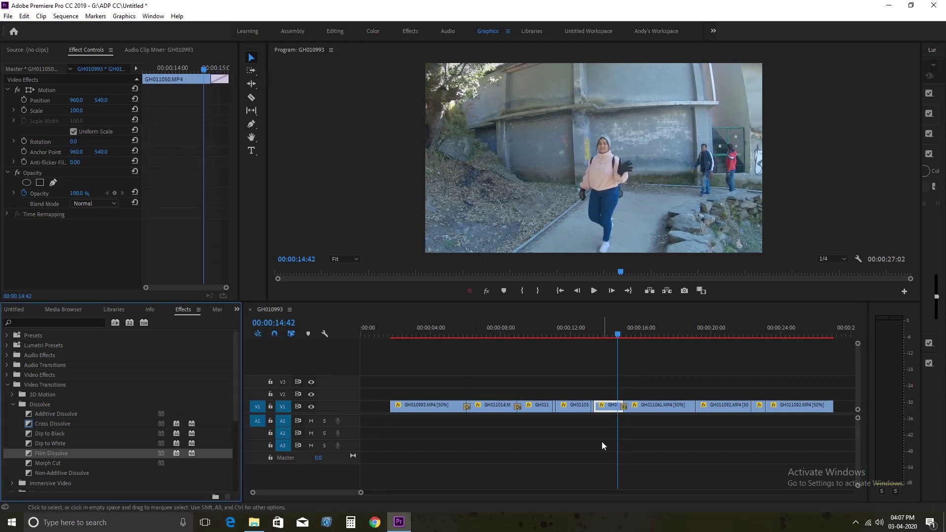
key("space")
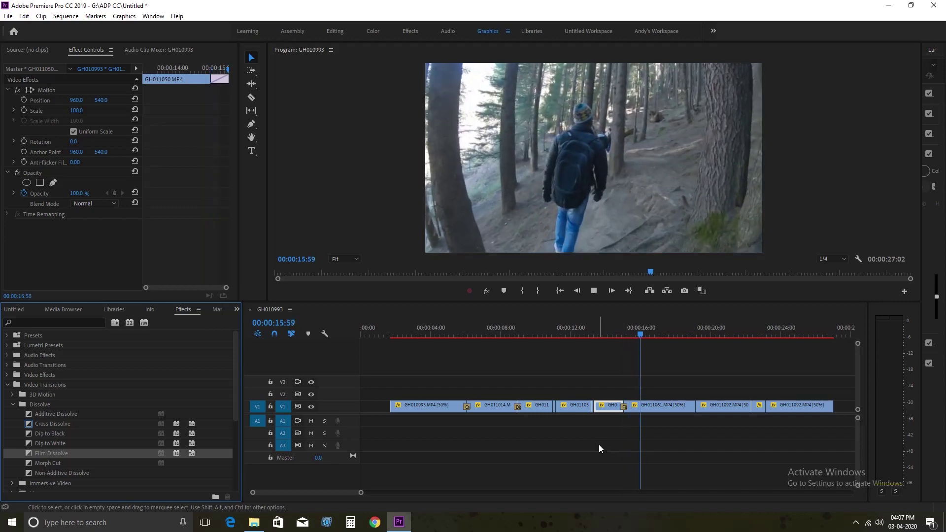
key("space")
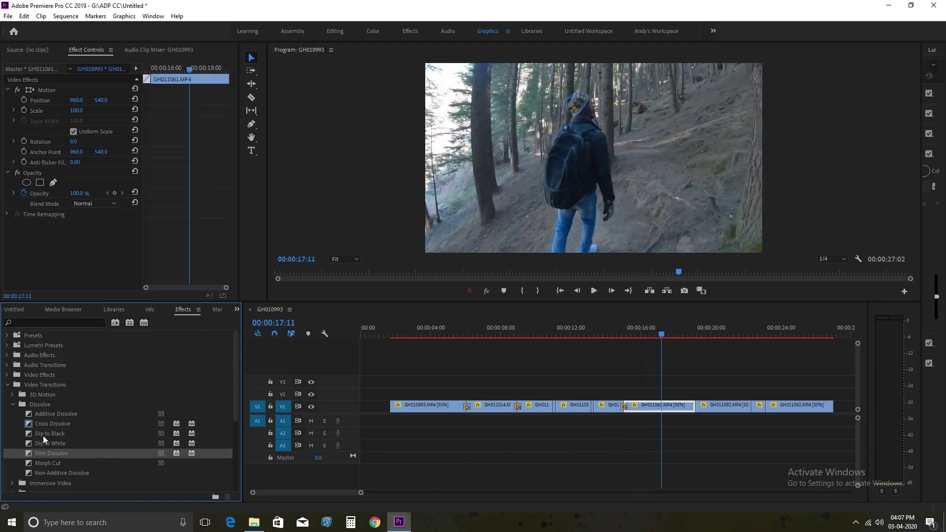
left_click_drag(54, 416, 699, 419)
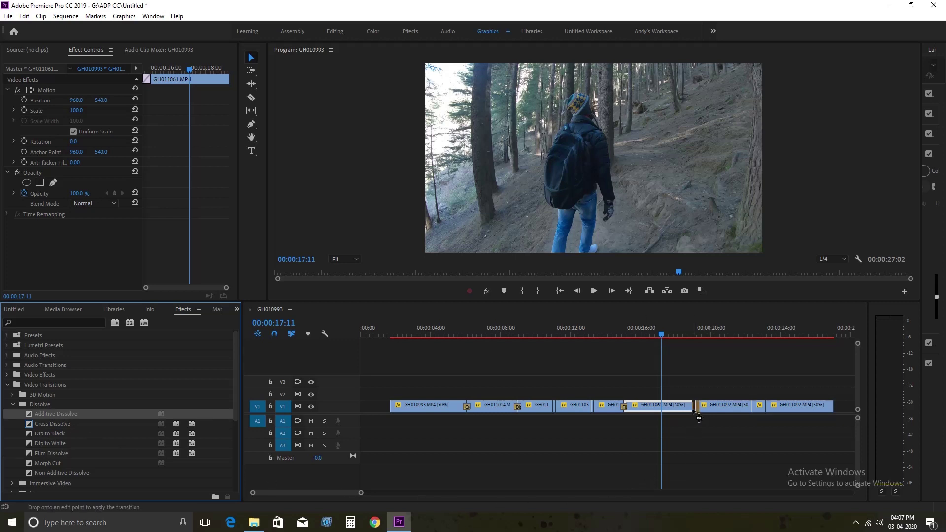
left_click_drag(699, 418, 696, 416)
key("space")
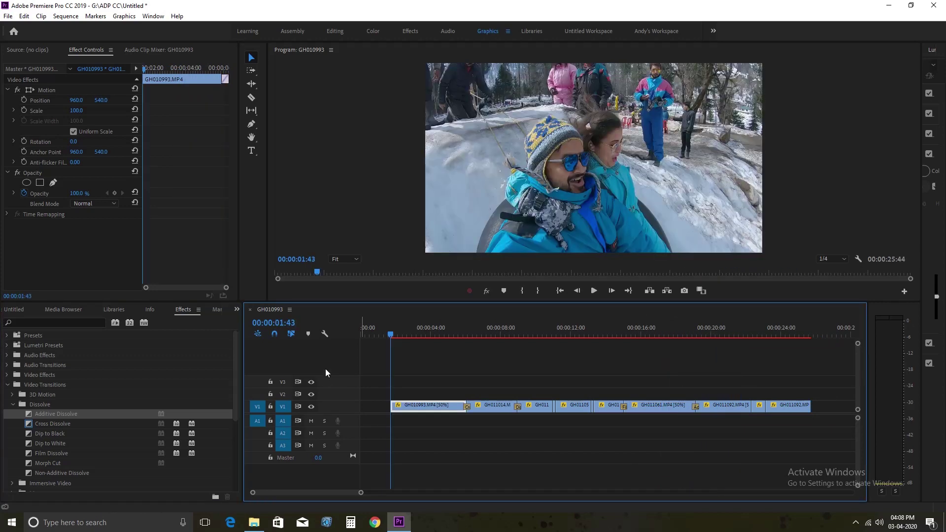
- Type a two-line title 'MANALI' / 'TEASER' in the Program monitor at the sequence start
left_click_drag(388, 336, 383, 339)
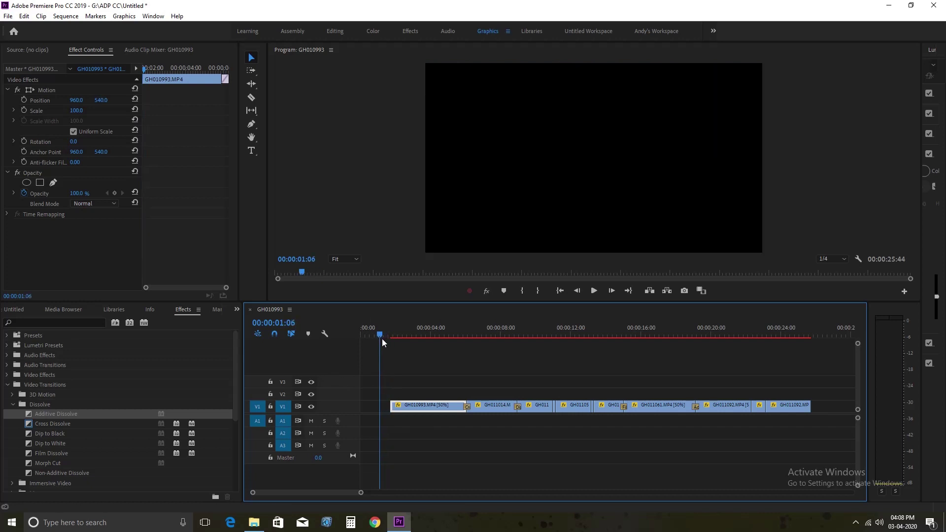
left_click(255, 152)
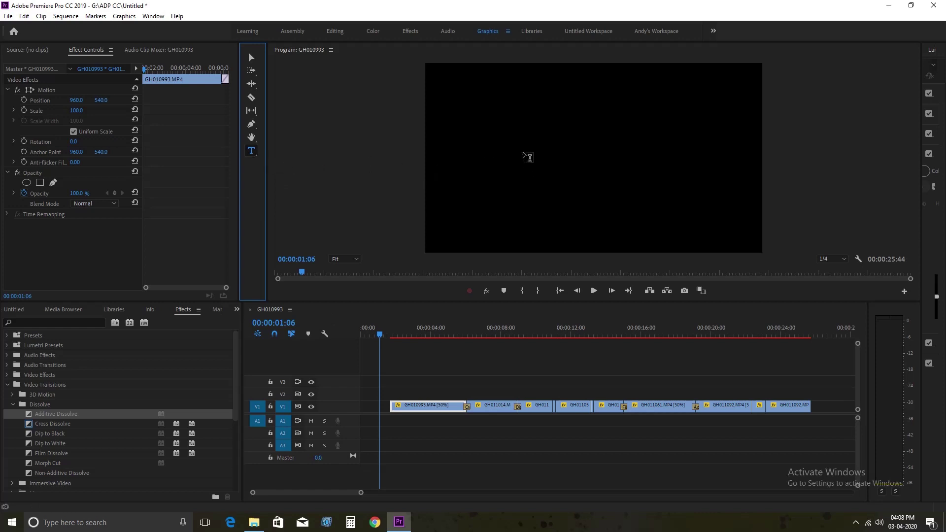
left_click(546, 154)
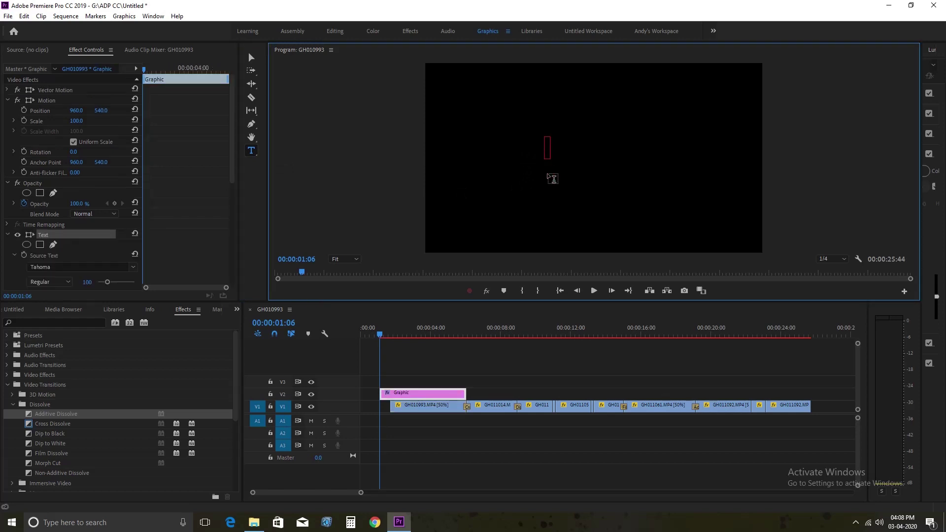
type("MANALI")
key("Return")
type("TEASER")
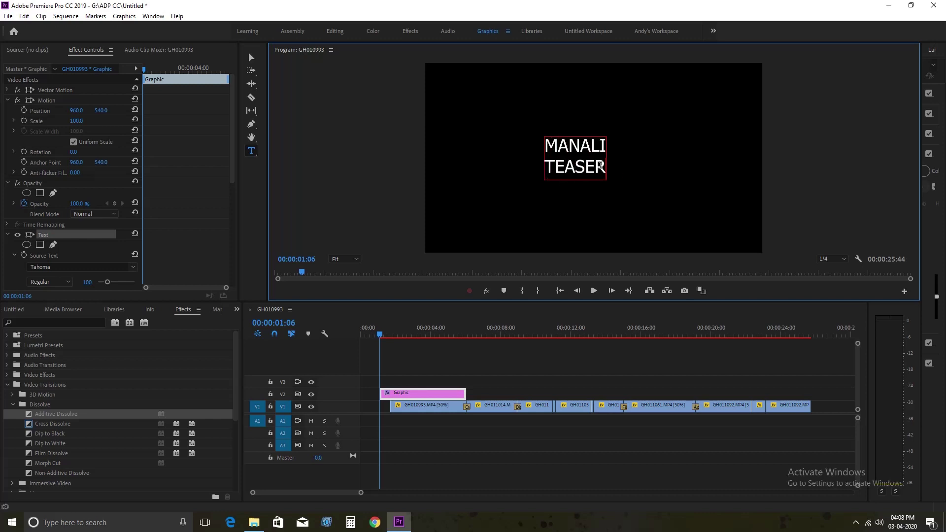
key("Escape")
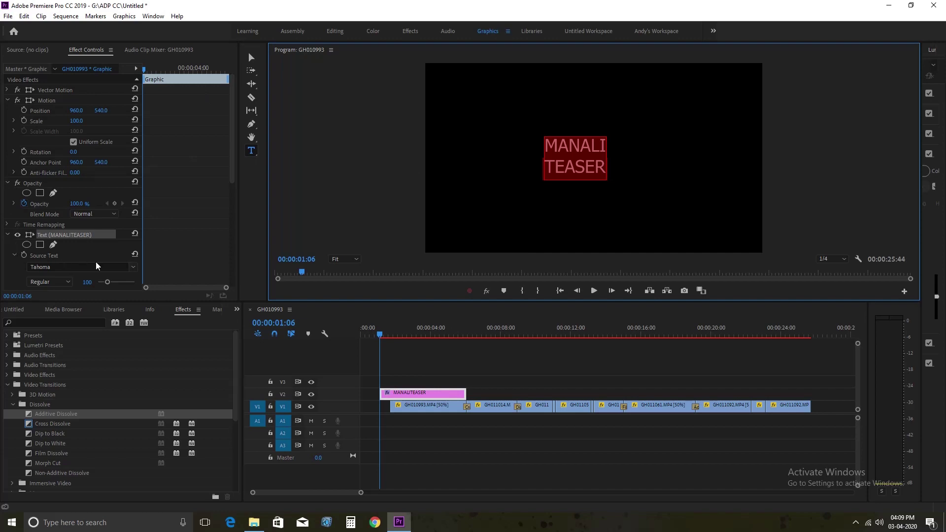
- Apply the Copperplate Gothic Bold font to the title text
left_click(132, 268)
scroll(140, 409, "down", 3)
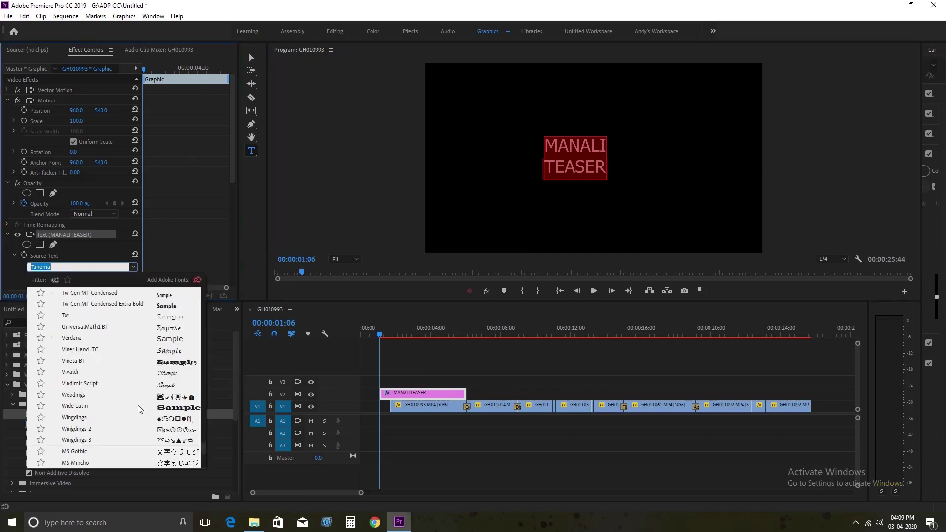
scroll(140, 409, "down", 3)
scroll(134, 407, "down", 3)
scroll(133, 407, "down", 3)
scroll(133, 407, "down", 3)
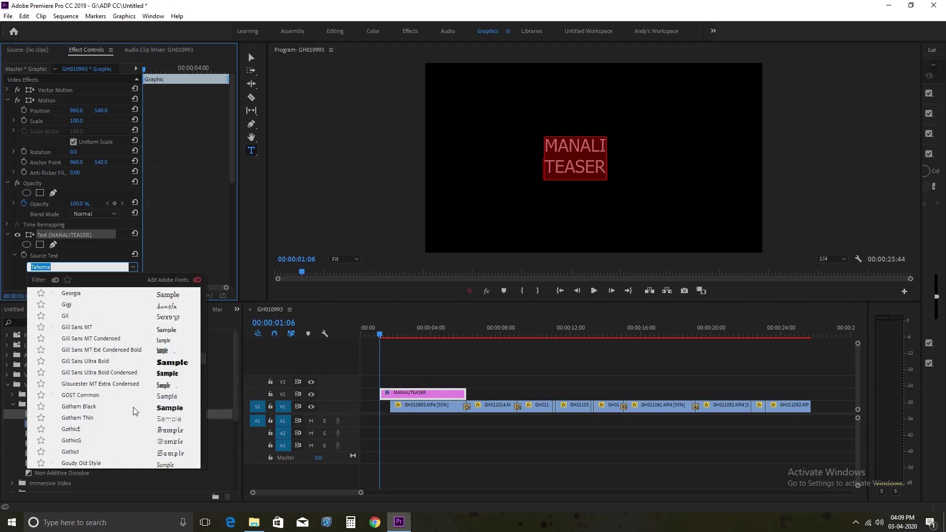
scroll(133, 407, "up", 5)
left_click(120, 384)
- Make MANALI faux bold and shrink TEASER to font size 75
double_click(552, 172)
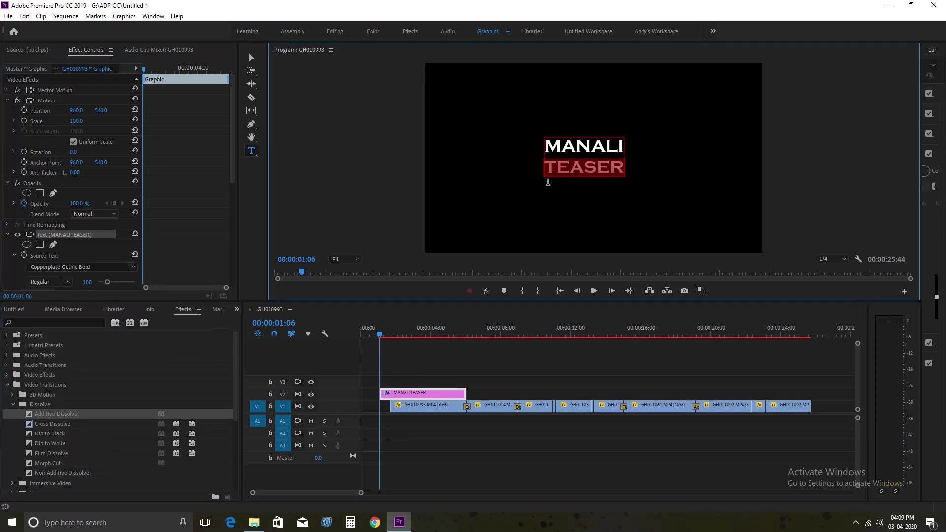
double_click(621, 147)
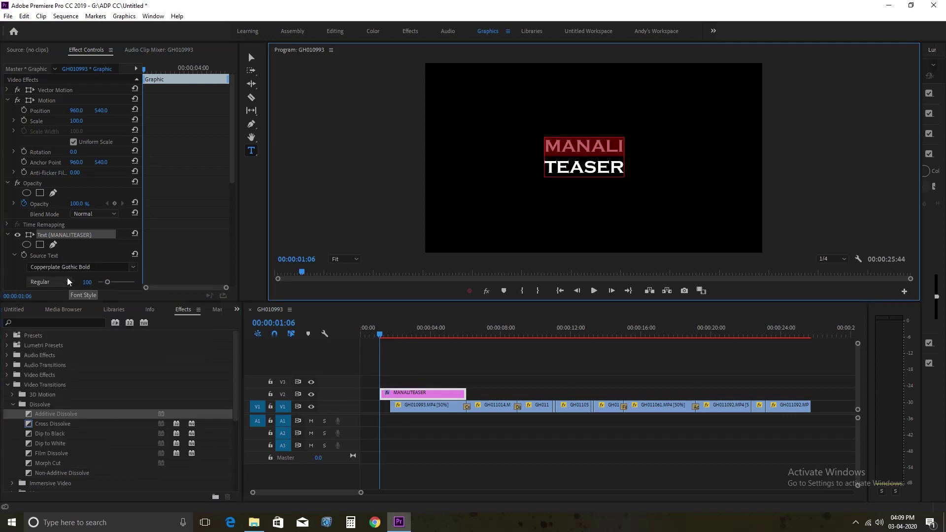
scroll(65, 276, "down", 2)
scroll(66, 256, "down", 2)
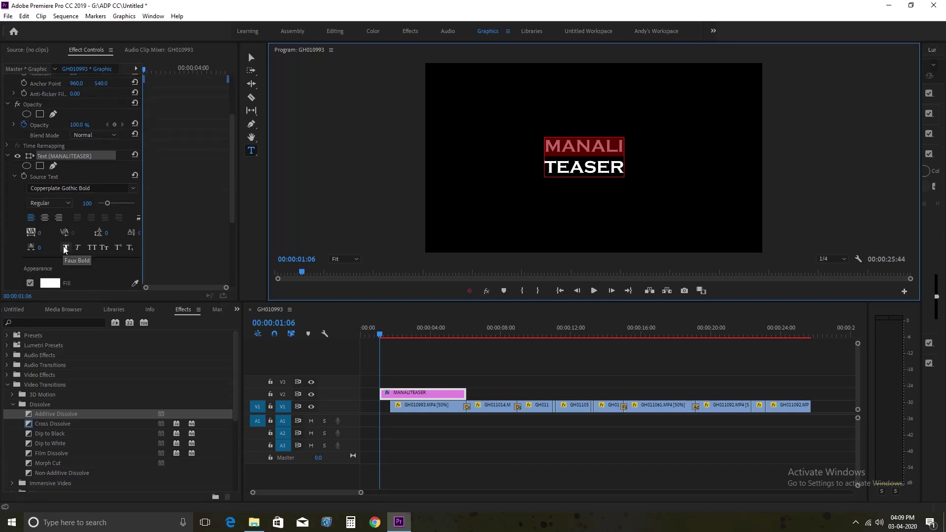
left_click(66, 247)
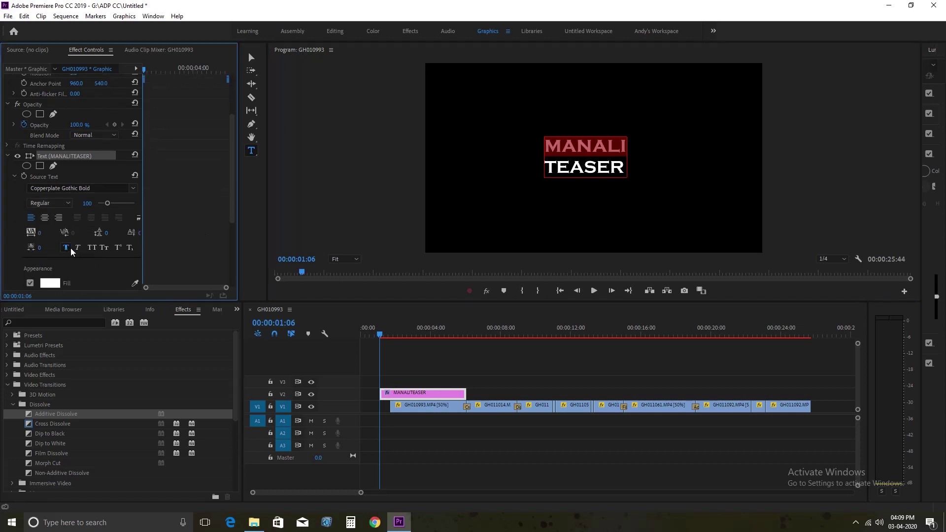
left_click_drag(629, 173, 502, 173)
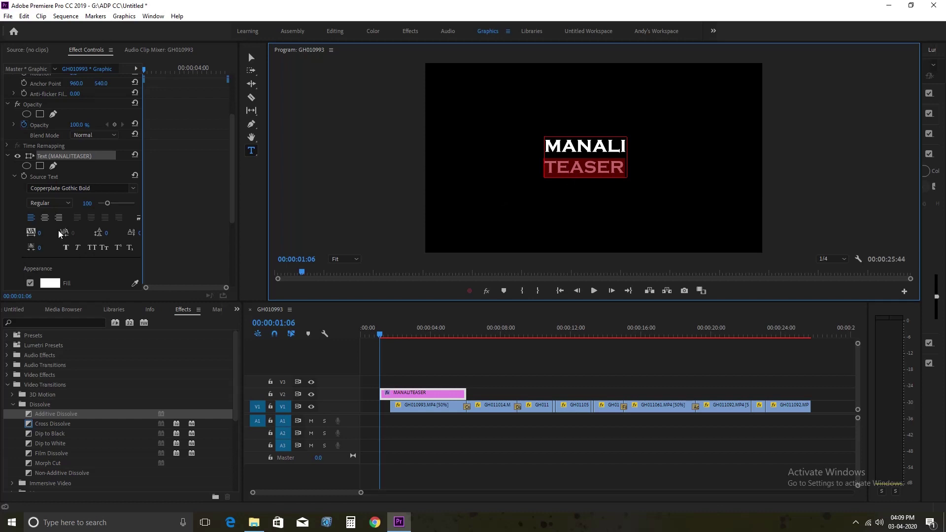
left_click_drag(105, 203, 103, 203)
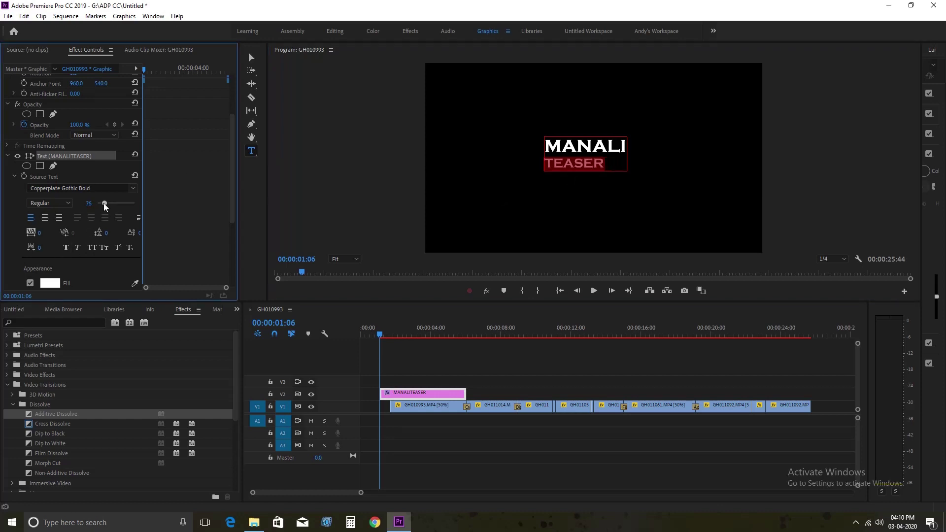
- Centre-align the title, shift it toward frame centre and spread the letters wider apart
left_click_drag(602, 168, 543, 148)
left_click(49, 217)
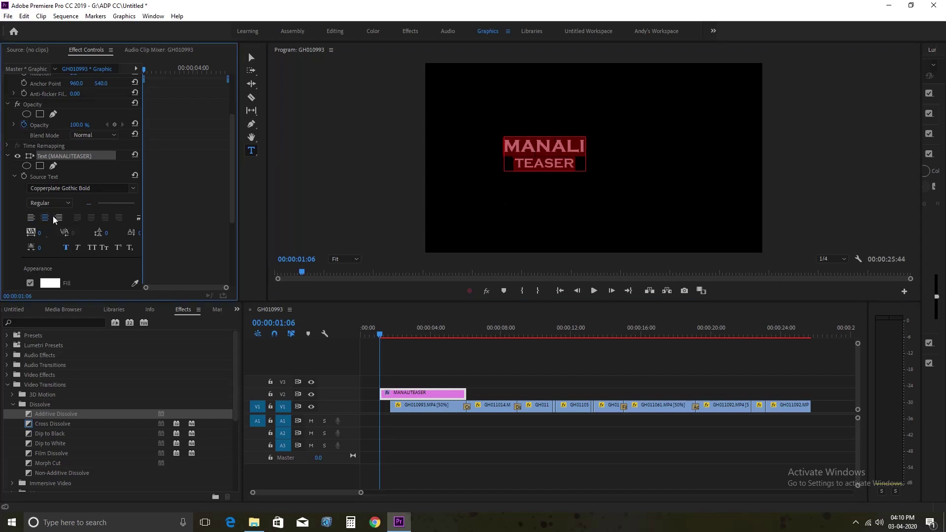
scroll(78, 119, "up", 3)
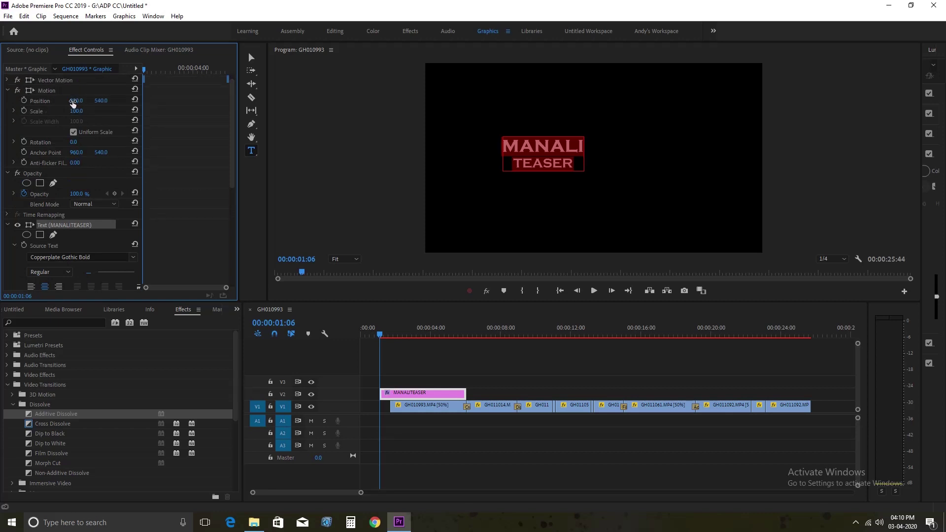
left_click_drag(73, 102, 111, 102)
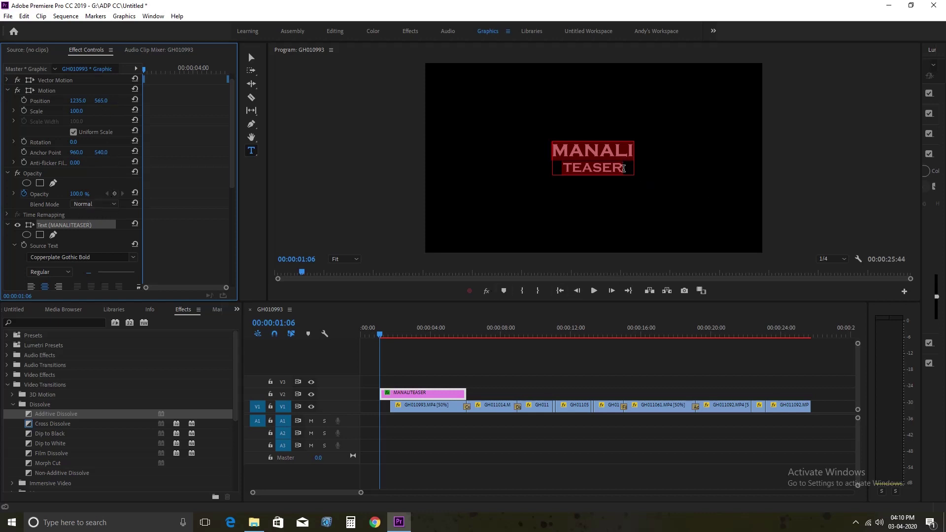
left_click_drag(623, 168, 494, 167)
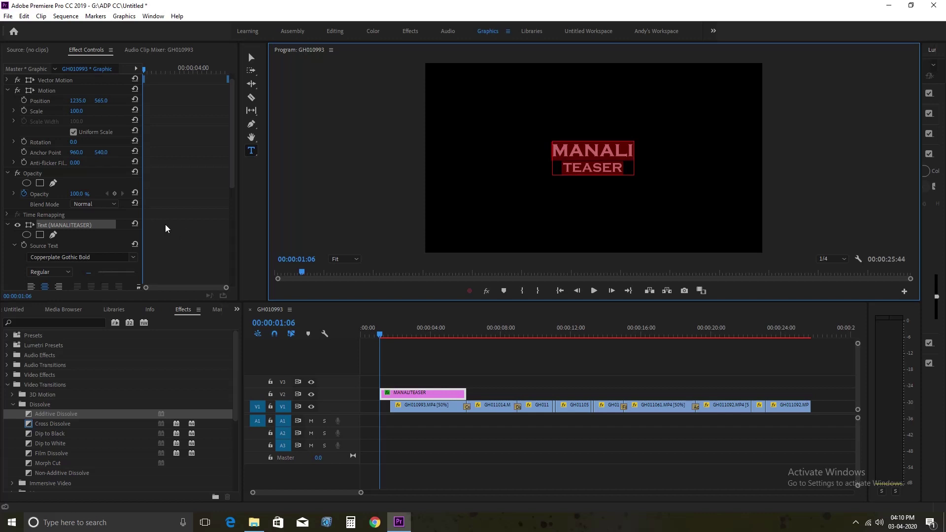
scroll(200, 187, "down", 5)
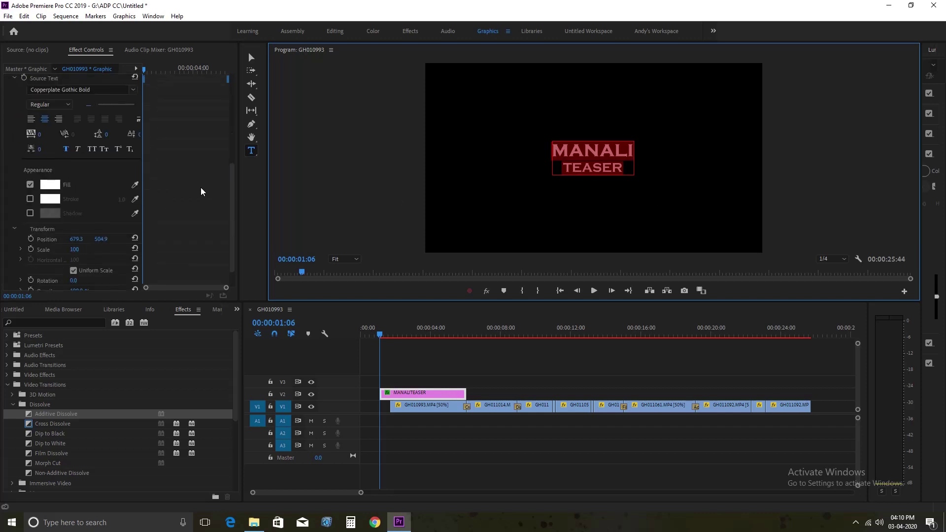
scroll(192, 193, "up", 3)
left_click_drag(40, 233, 423, 247)
- Break the title into MANALI over TEASER and set TEASER to Copperplate Gothic Light
left_click(538, 170)
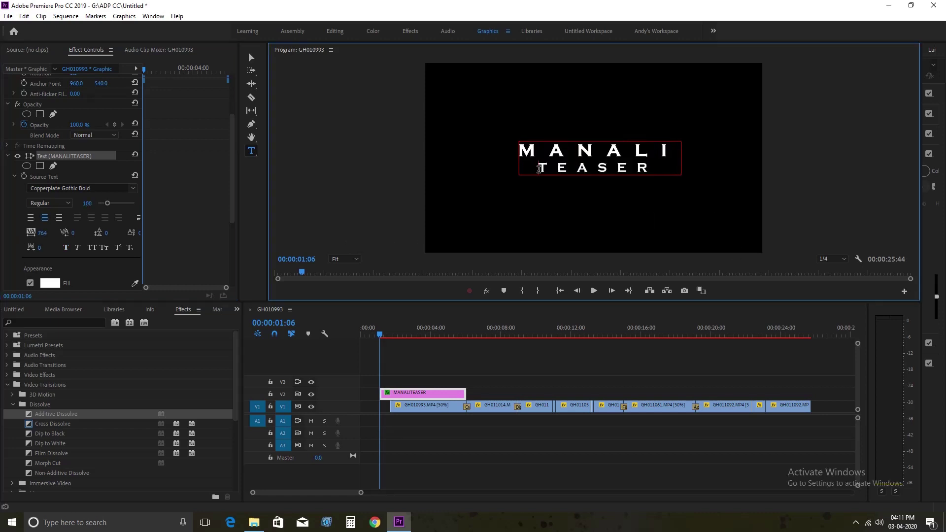
type("N")
key("BackSpace")
key("BackSpace")
key("Return")
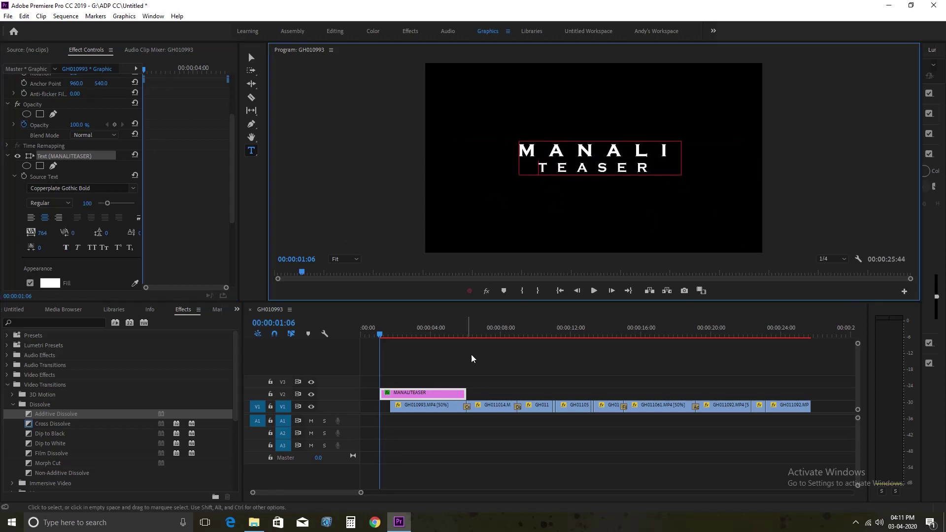
left_click(450, 375)
double_click(543, 169)
left_click(79, 266)
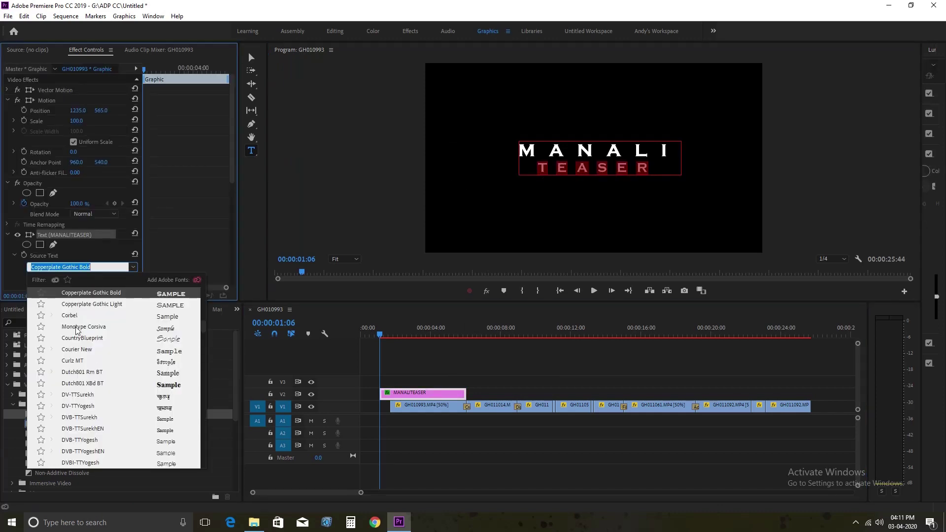
left_click(54, 296)
left_click(649, 166)
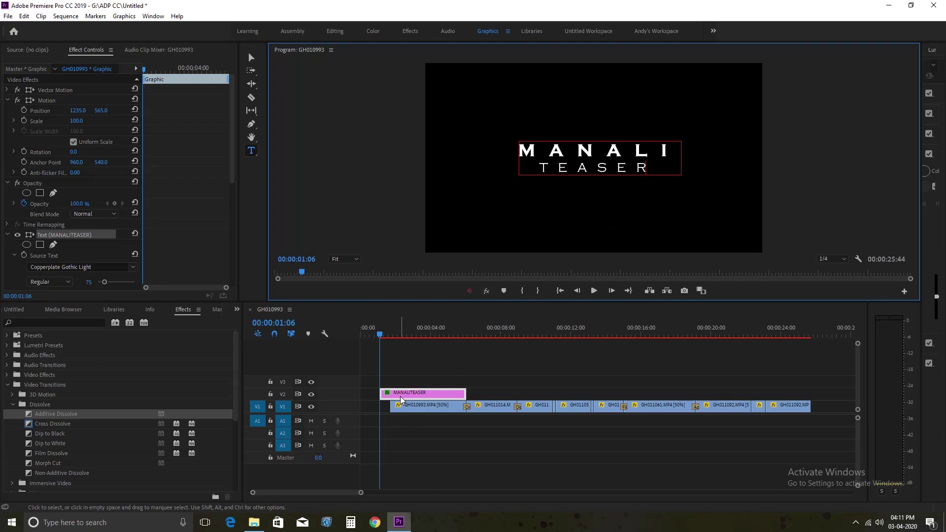
- Move the MANALI TEASER title to the start of V1 and lay Blockbuster Trailer.mp3 on A1
left_click_drag(400, 400, 381, 406)
key("minus")
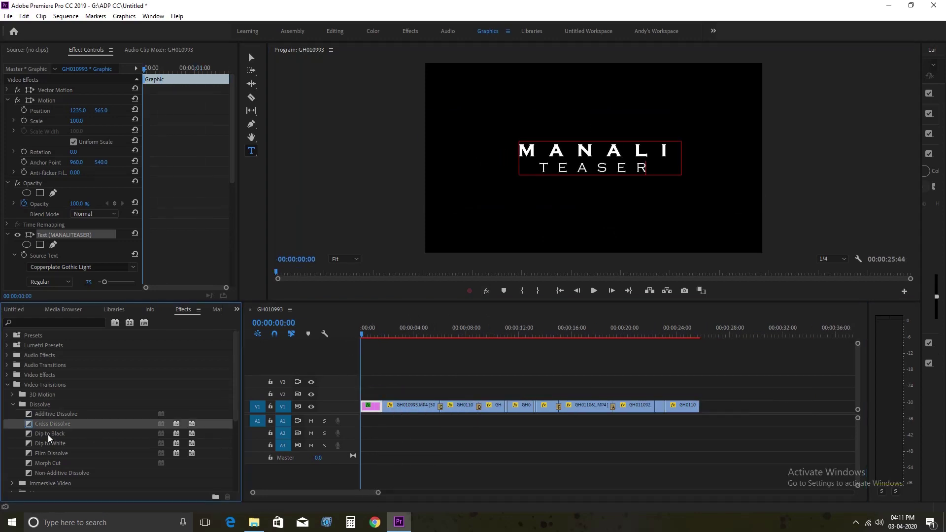
left_click(250, 526)
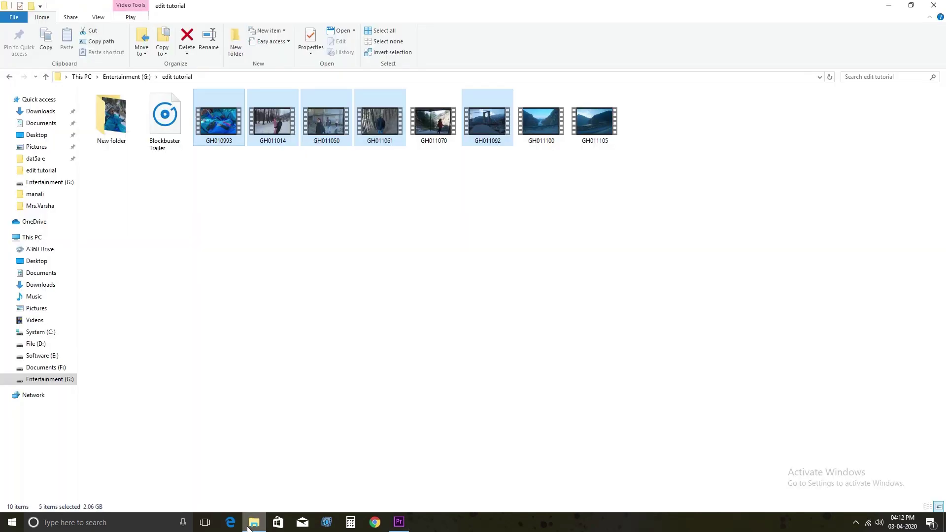
mouse_move(165, 121)
left_mouse_down()
mouse_move(426, 474)
mouse_move(352, 432)
left_mouse_up()
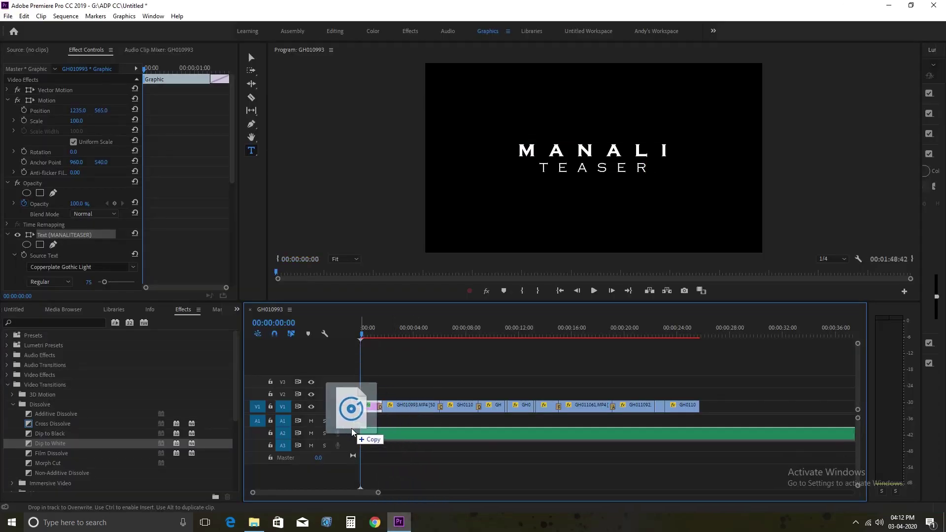
left_click_drag(352, 430, 384, 419)
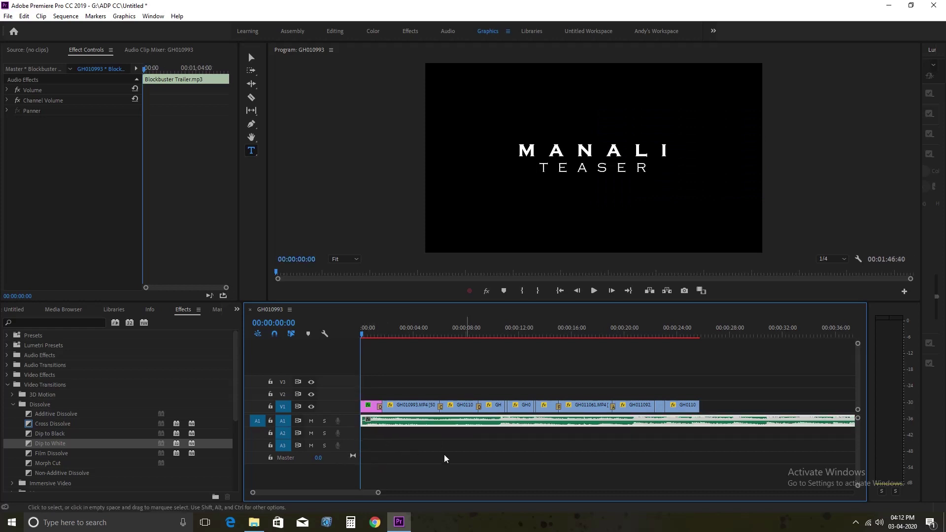
left_click_drag(378, 492, 375, 492)
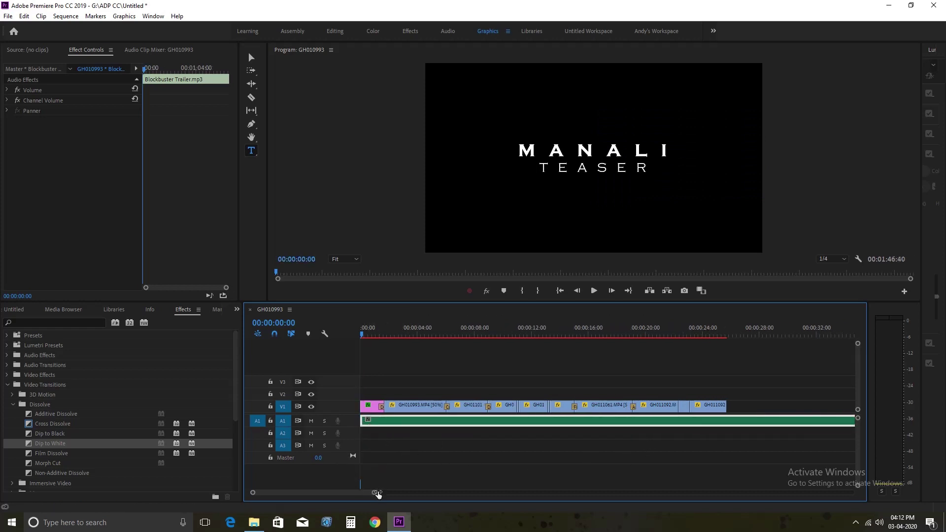
left_click_drag(362, 332, 703, 334)
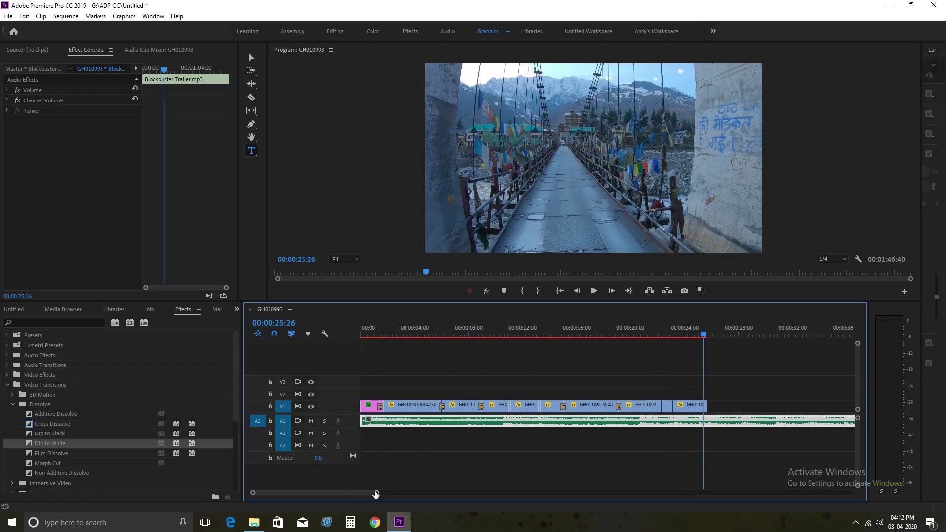
left_click_drag(376, 492, 298, 492)
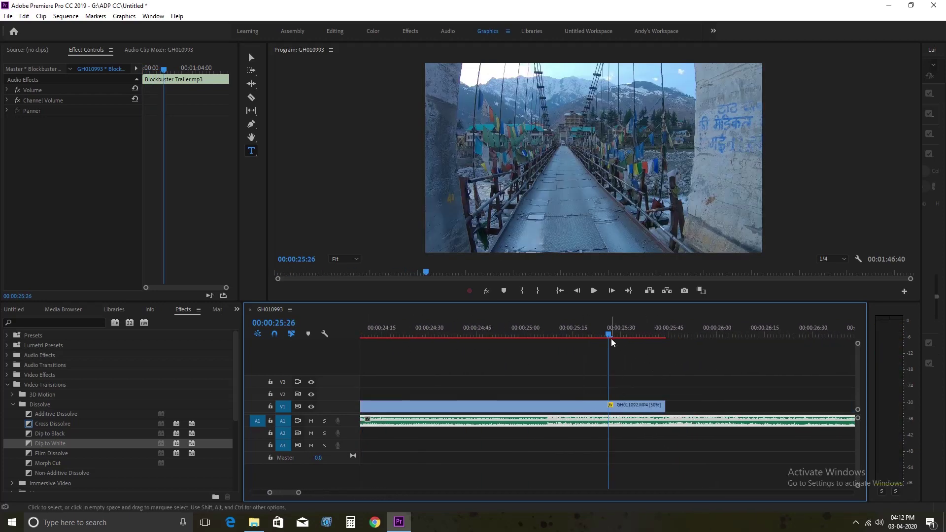
- Delete the leftover Blockbuster Trailer music running past the video's end
left_click(698, 424)
key("Delete")
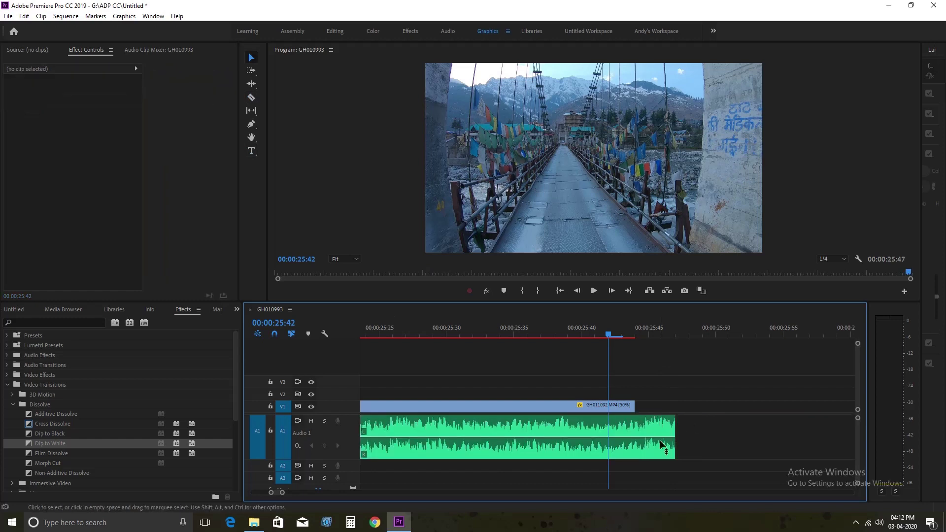
left_click(566, 439)
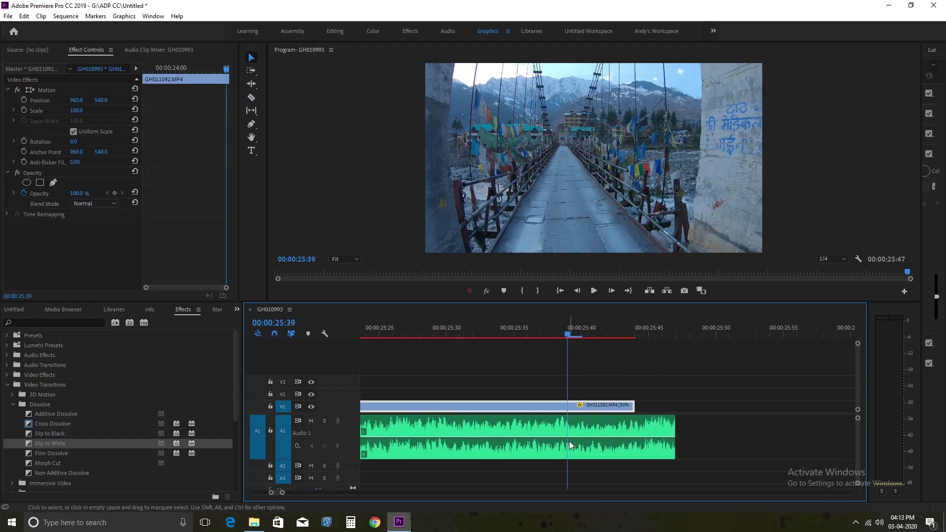
- Add a volume keyframe near the end and lower the music's tail to about -23 dB
left_click(567, 437)
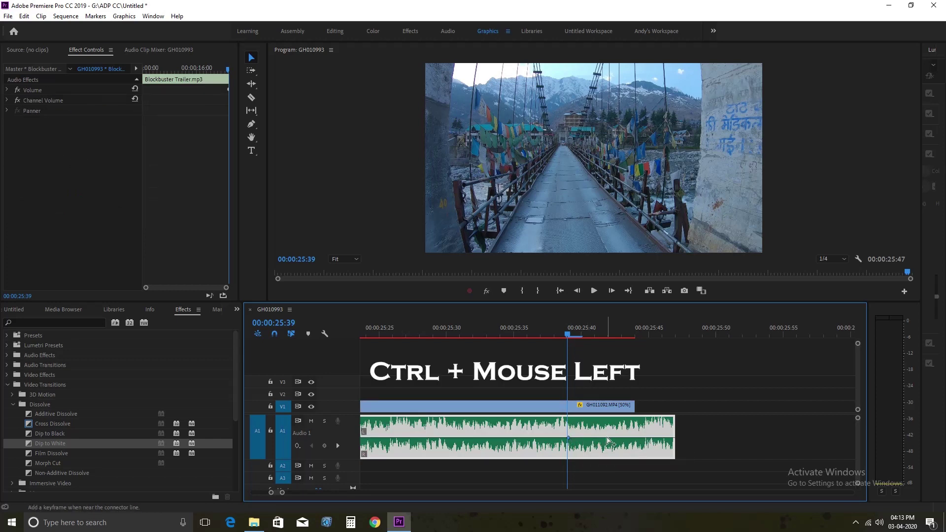
left_click(635, 438, "ctrl")
left_click_drag(635, 437, 637, 459)
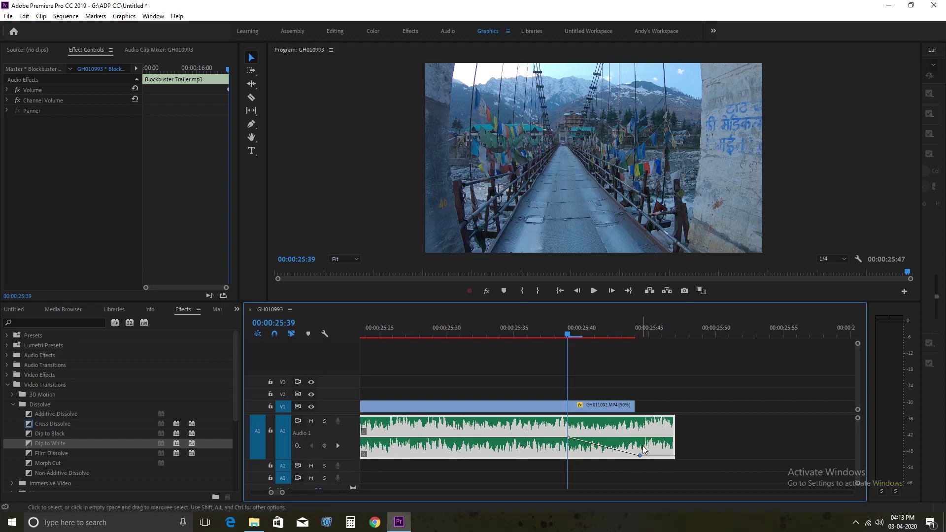
left_click_drag(344, 460, 346, 437)
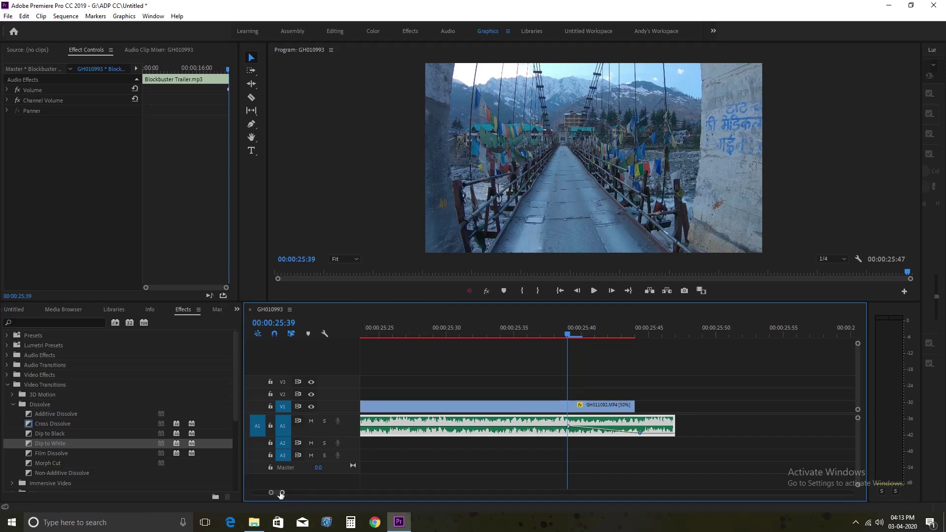
left_click_drag(281, 492, 325, 492)
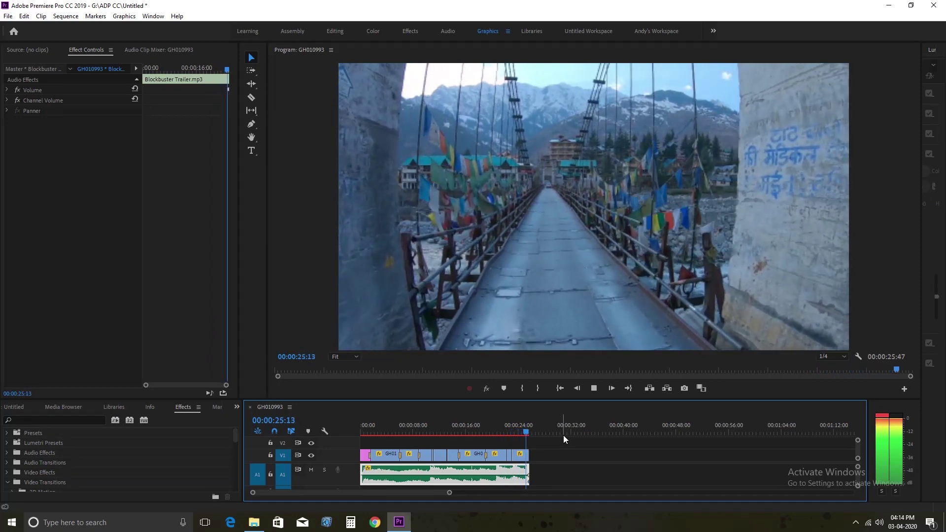
- Drag the music's fade keyframe left to about 00:00:25:23
scroll(563, 435, "up", 5)
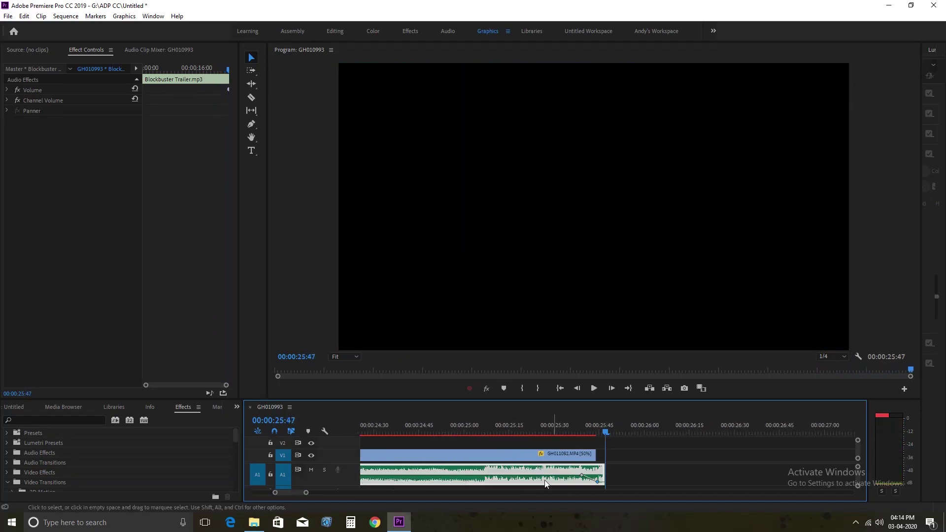
left_click_drag(583, 477, 535, 477)
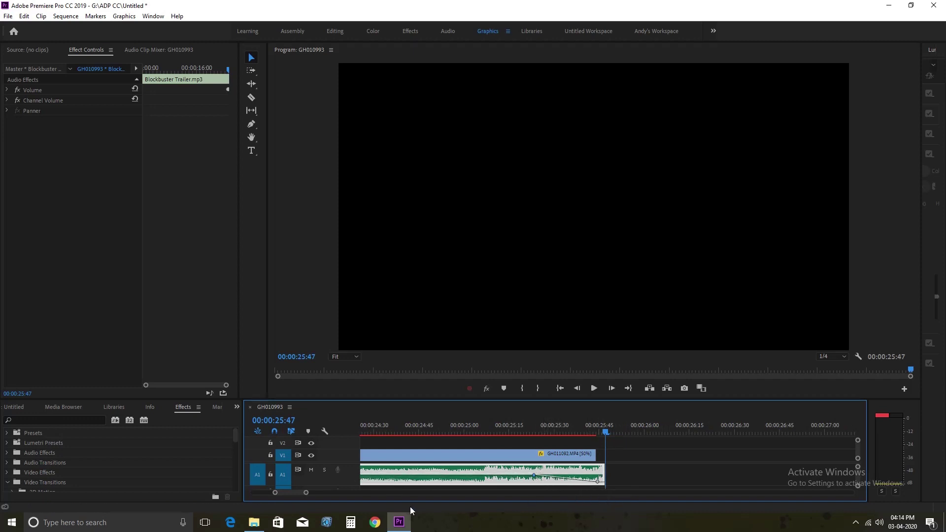
left_click_drag(306, 493, 471, 492)
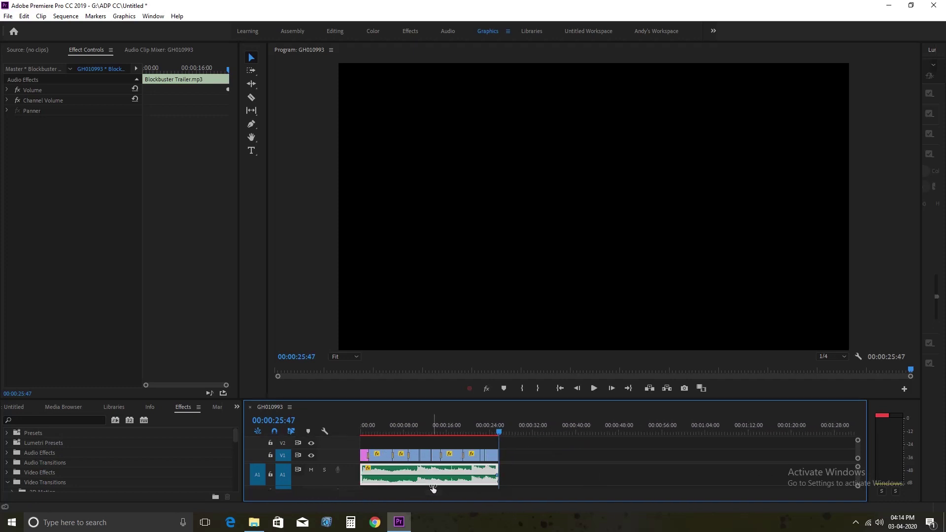
- Export the sequence as H.264 GH010993.mp4 with Use Maximum Render Quality enabled
left_click(9, 17)
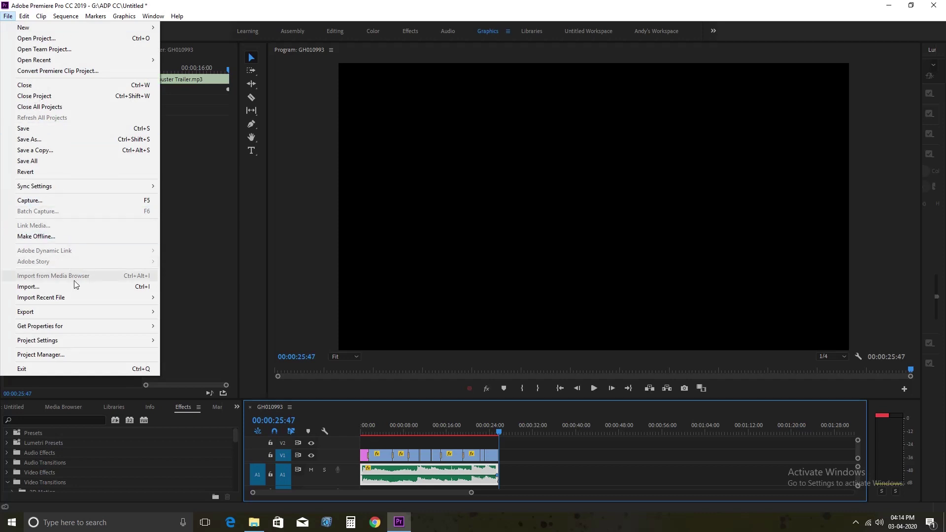
mouse_move(72, 313)
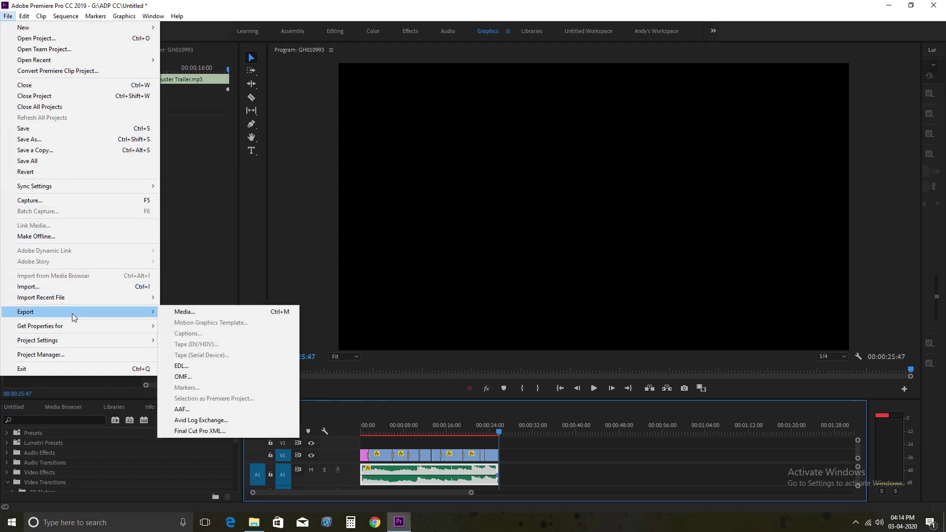
left_click(182, 313)
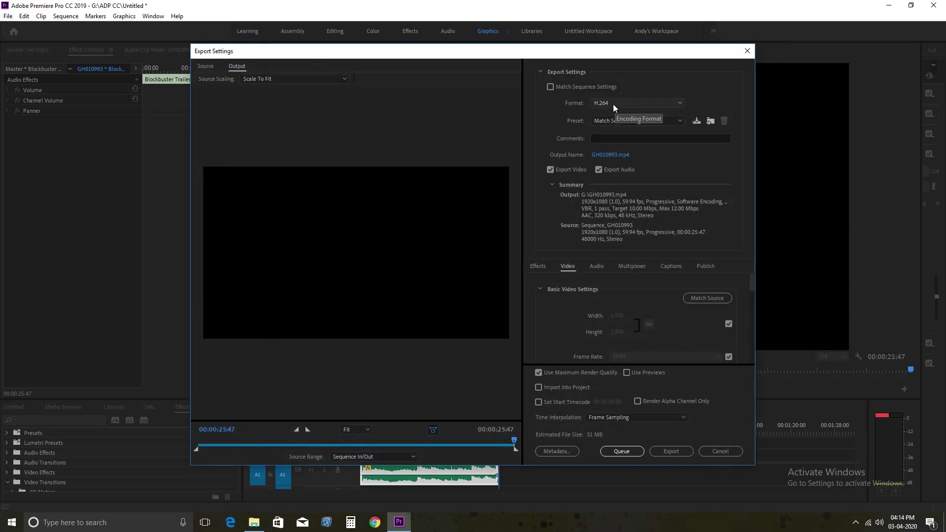
left_click(662, 105)
left_click(664, 103)
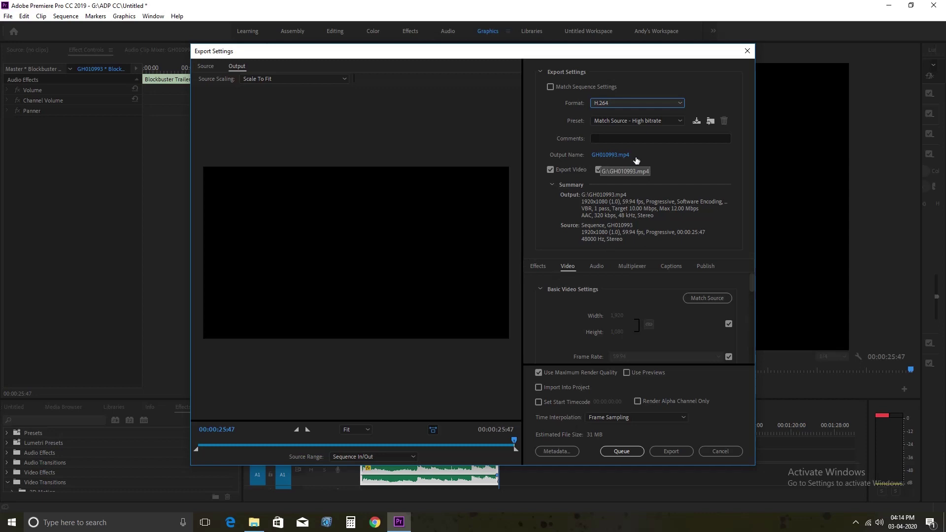
left_click(542, 374)
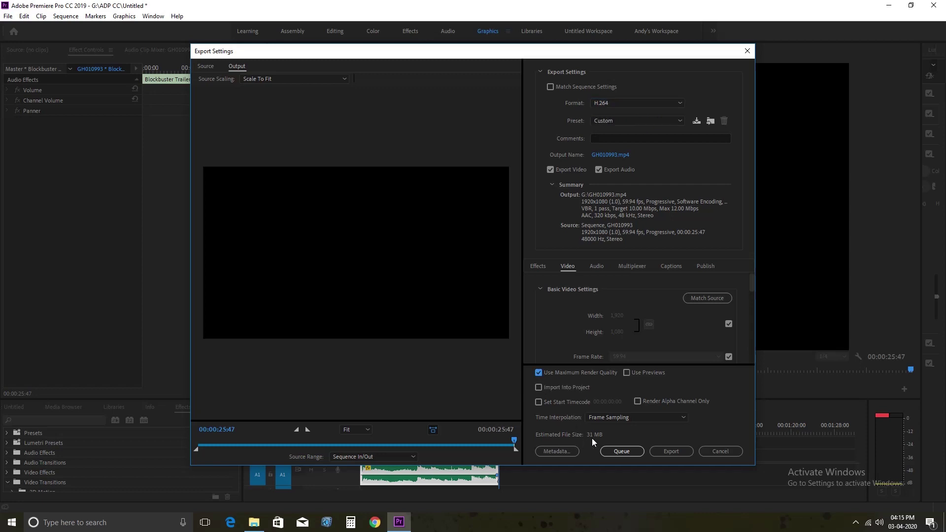
left_click(667, 451)
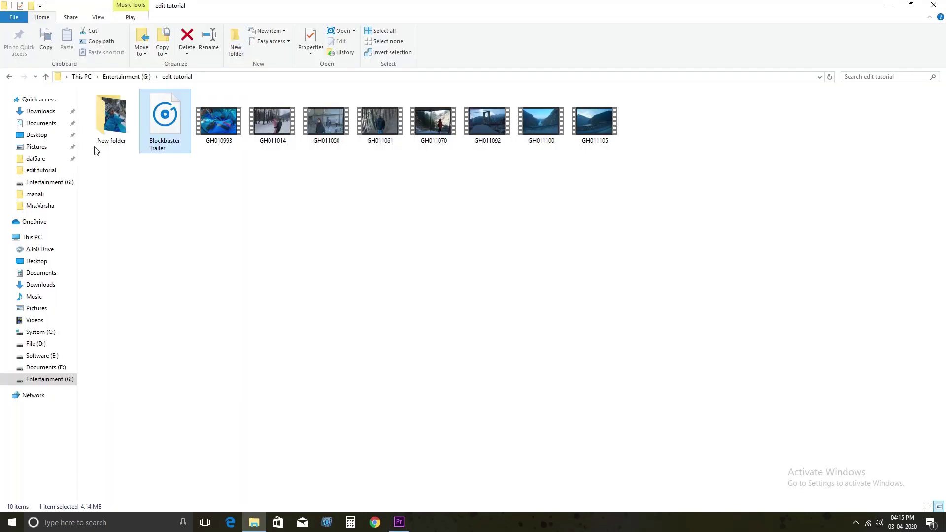
- Open New folder in edit tutorial to view the exported GH010993 video
double_click(101, 129)
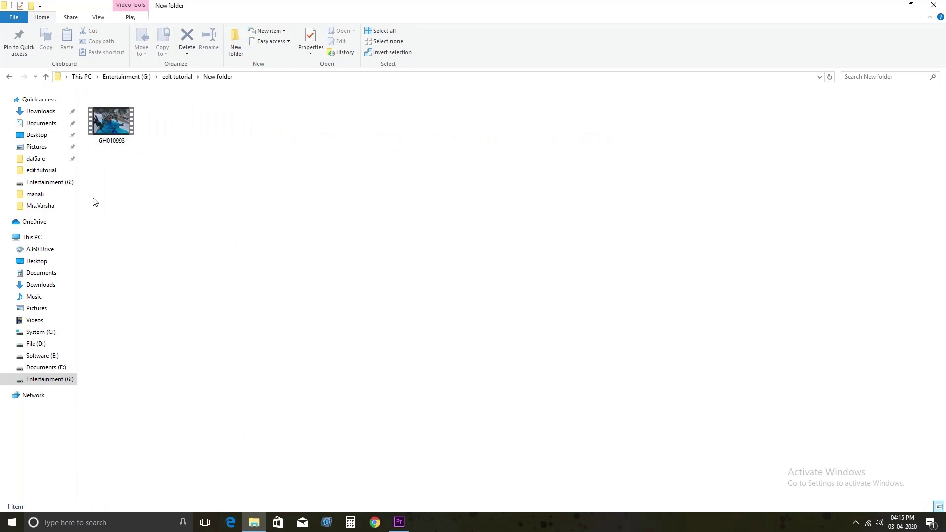